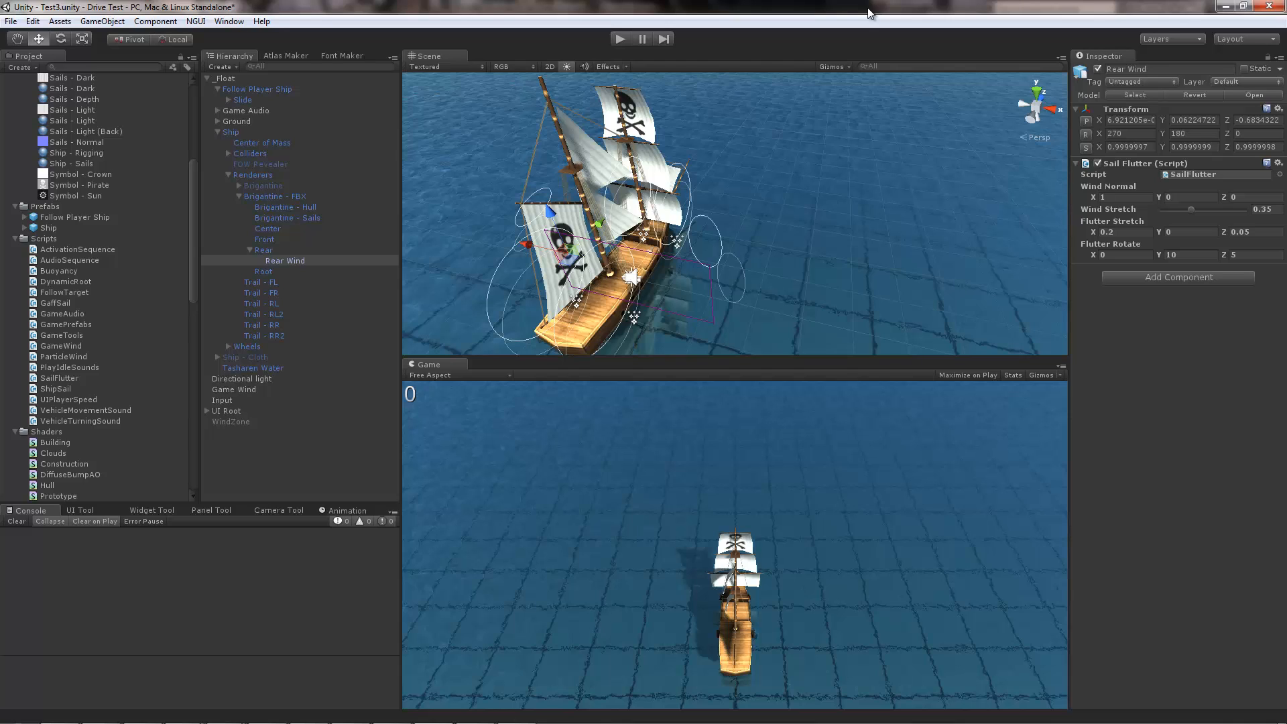
Step: Select the Brigantine - Sails mesh on the ship in the scene to inspect its renderer materials
{"action": "left_click_drag", "start_coordinate": [826, 126], "coordinate": [740, 160], "text": "alt"}
{"action": "scroll", "coordinate": [739, 160], "scroll_direction": "up", "scroll_amount": 5, "text": "alt"}
{"action": "scroll", "coordinate": [742, 164], "scroll_direction": "down", "scroll_amount": 2, "text": "alt"}
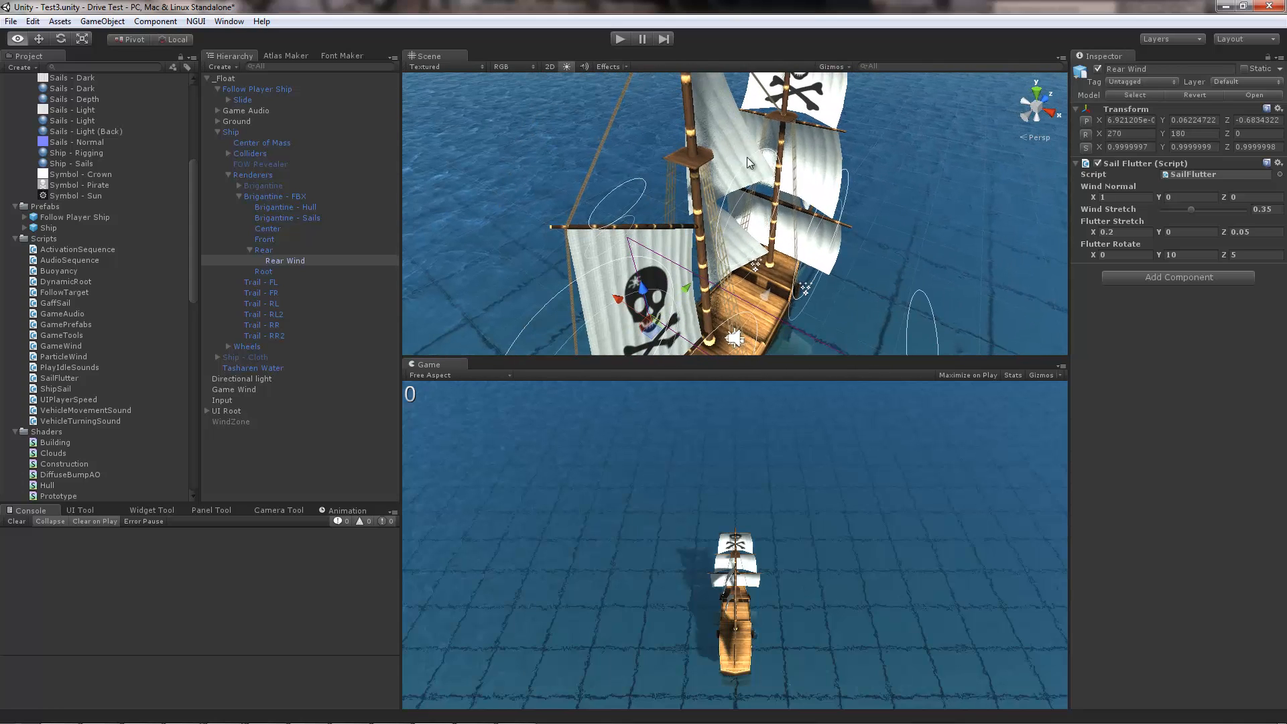
{"action": "left_click", "coordinate": [742, 167]}
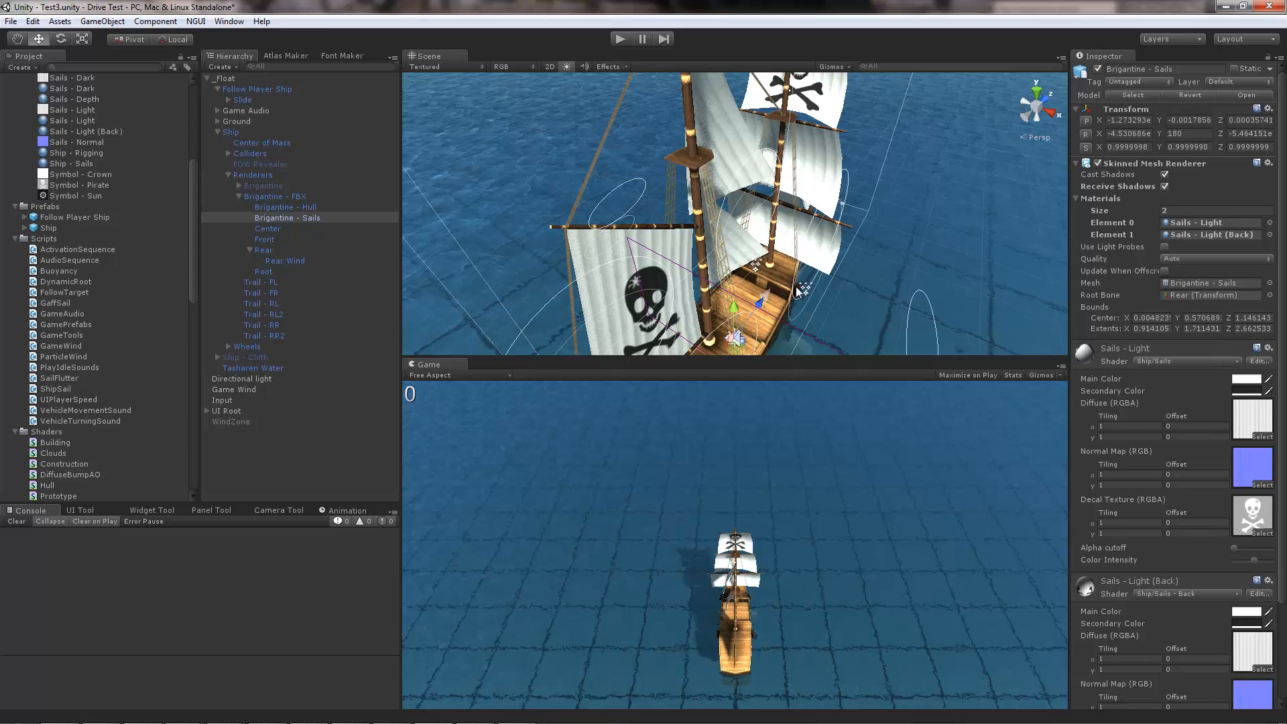
Step: Inspect the sails from both sides in Textured Wire display, and restore the Textured display
{"action": "left_click", "coordinate": [425, 67]}
{"action": "left_click", "coordinate": [451, 110]}
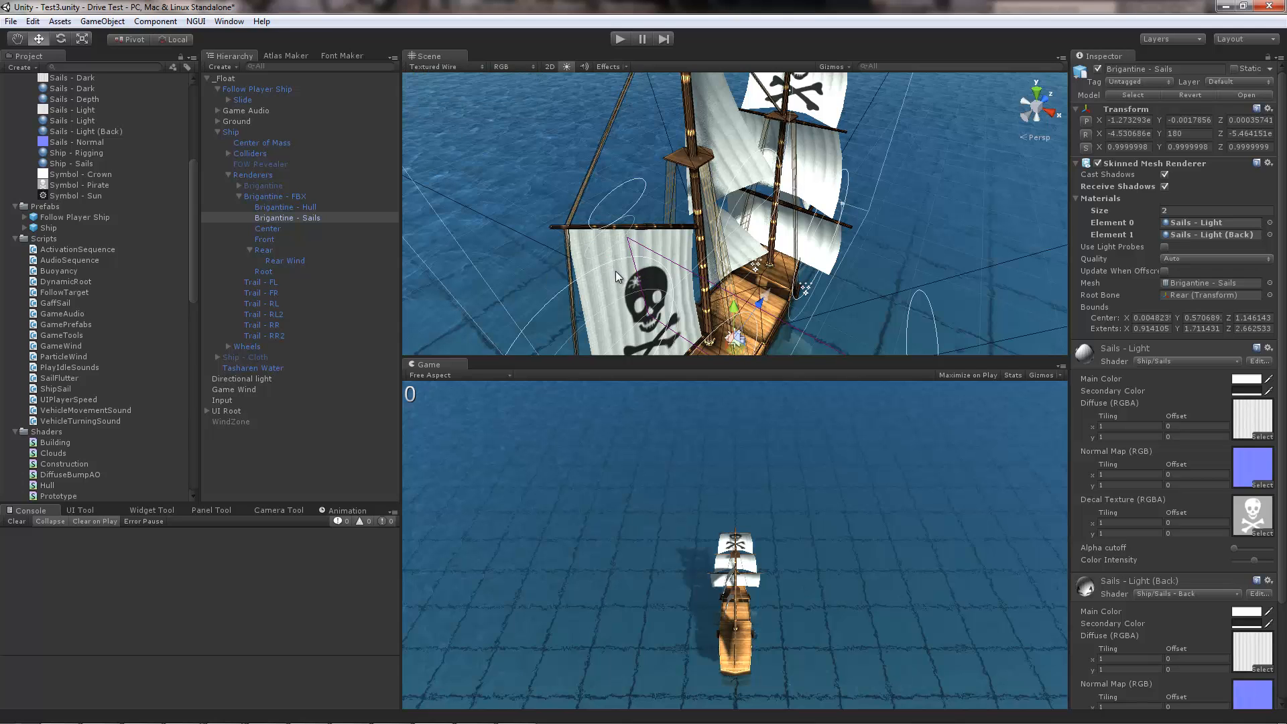
{"action": "left_click_drag", "start_coordinate": [567, 221], "coordinate": [959, 252], "text": "alt"}
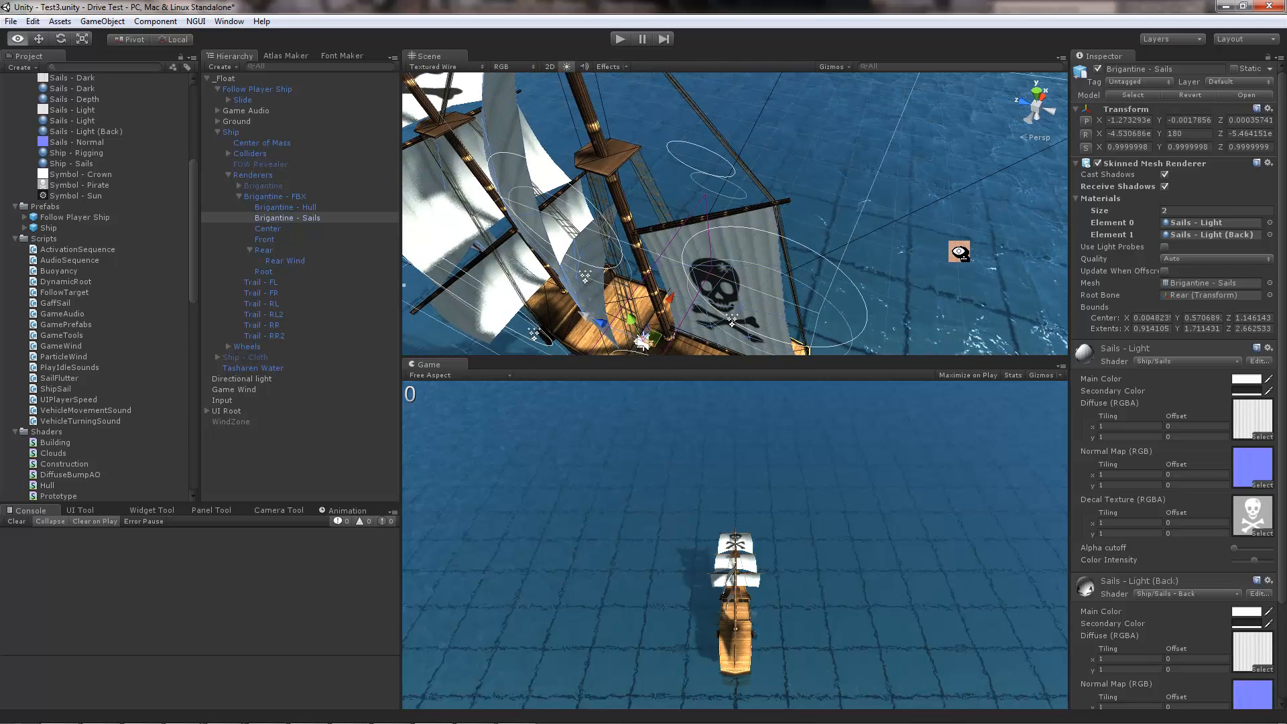
{"action": "left_click_drag", "start_coordinate": [863, 217], "coordinate": [686, 220], "text": "alt"}
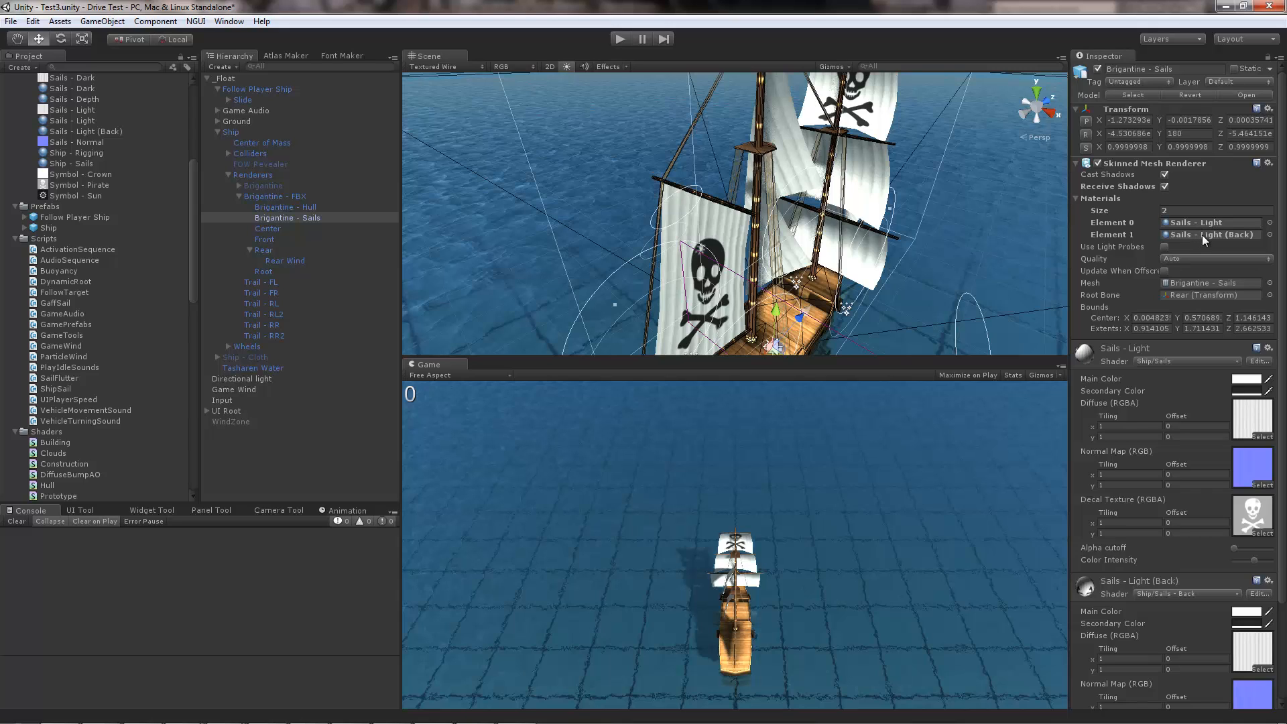
{"action": "right_click_drag", "start_coordinate": [765, 203], "coordinate": [771, 238]}
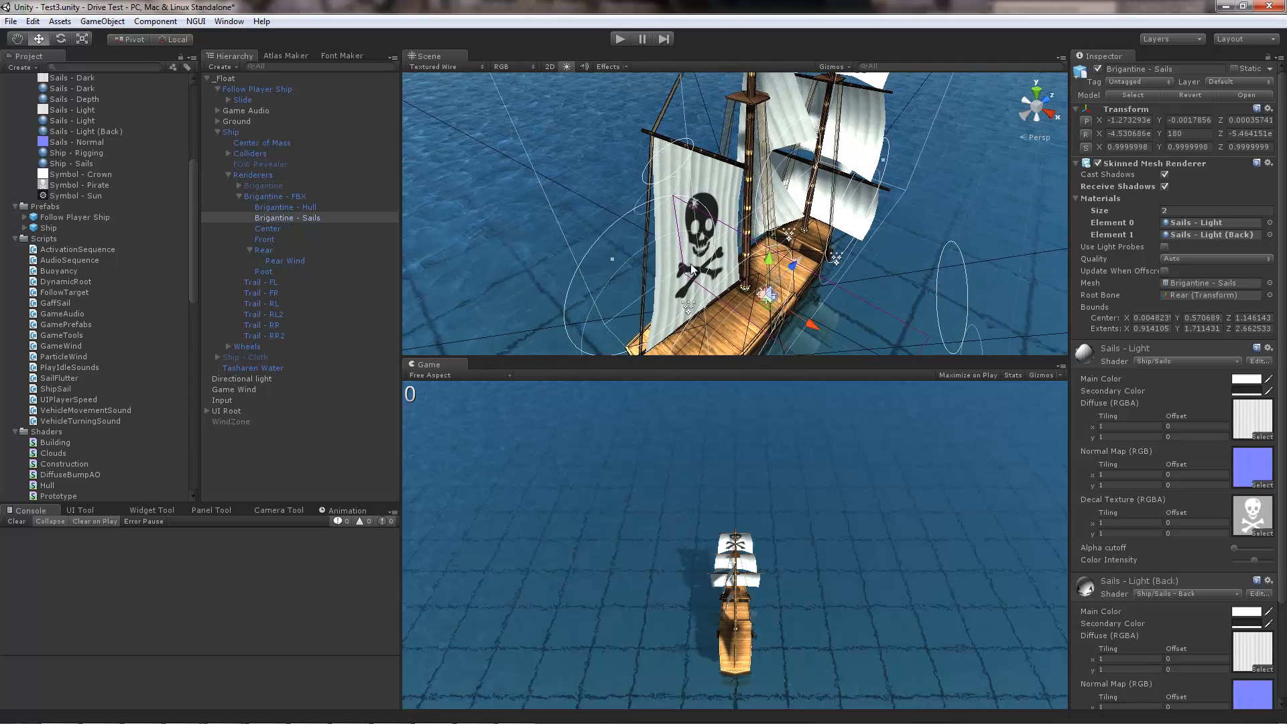
{"action": "left_click", "coordinate": [433, 67]}
{"action": "left_click", "coordinate": [444, 80]}
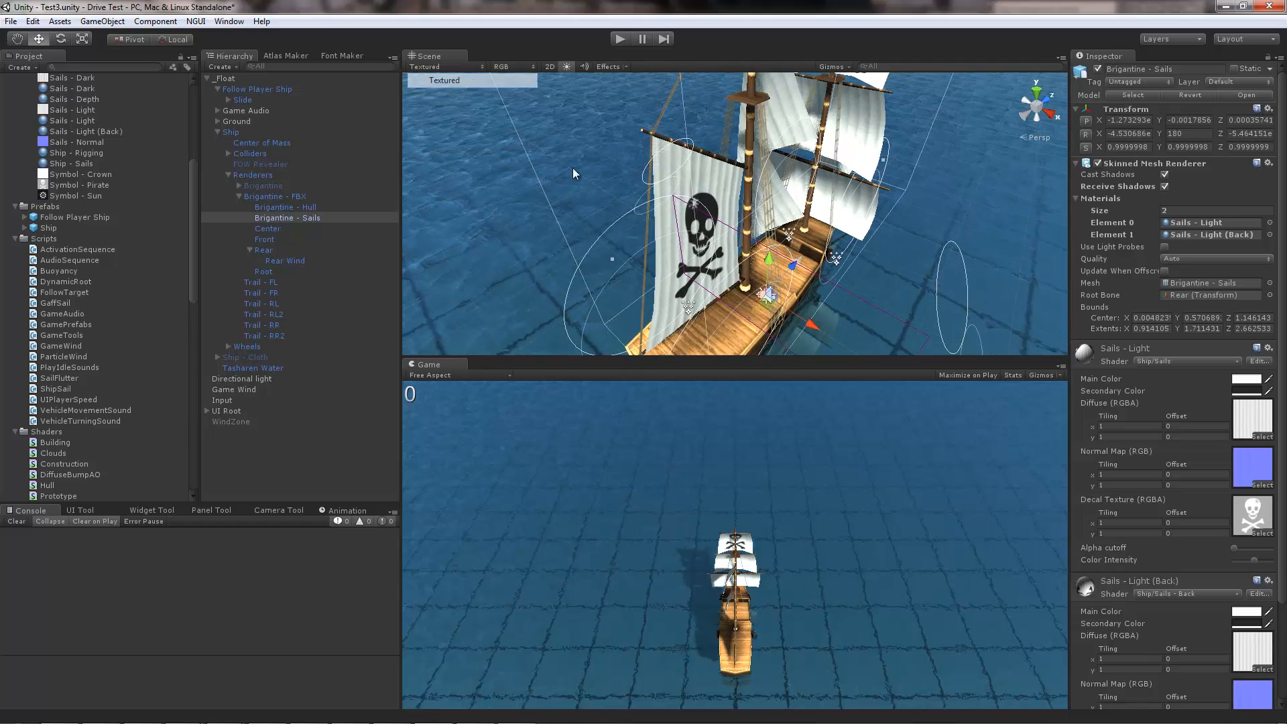
Step: Locate the sails' Element 1 material among the assets, search the project for "back" and open the Sails - Back shader
{"action": "left_click", "coordinate": [1227, 234]}
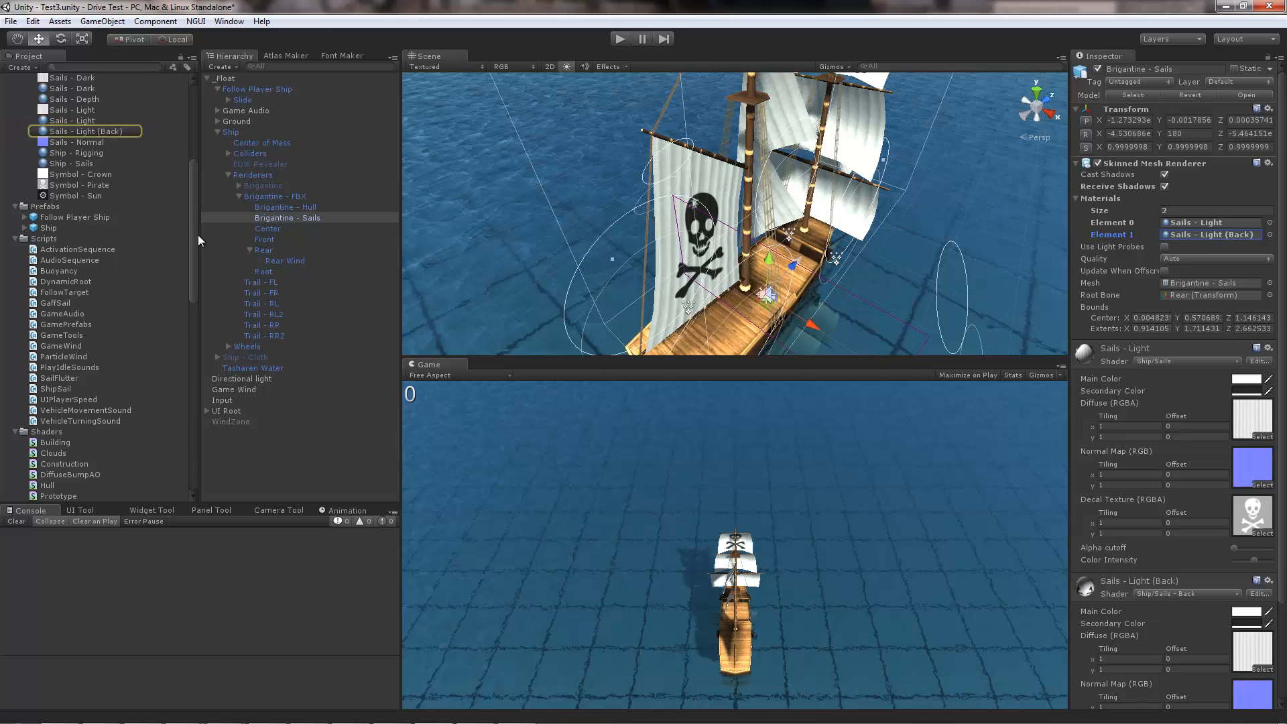
{"action": "left_click", "coordinate": [106, 67]}
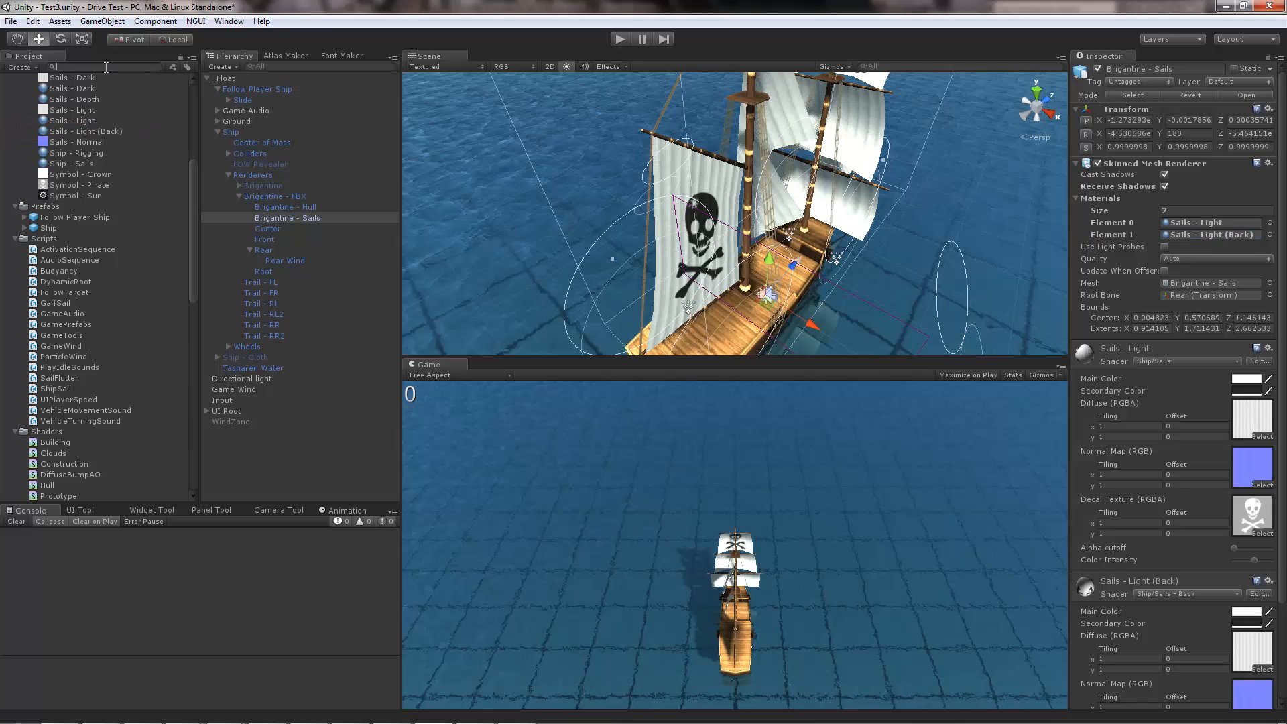
{"action": "type", "text": "back"}
{"action": "double_click", "coordinate": [71, 102]}
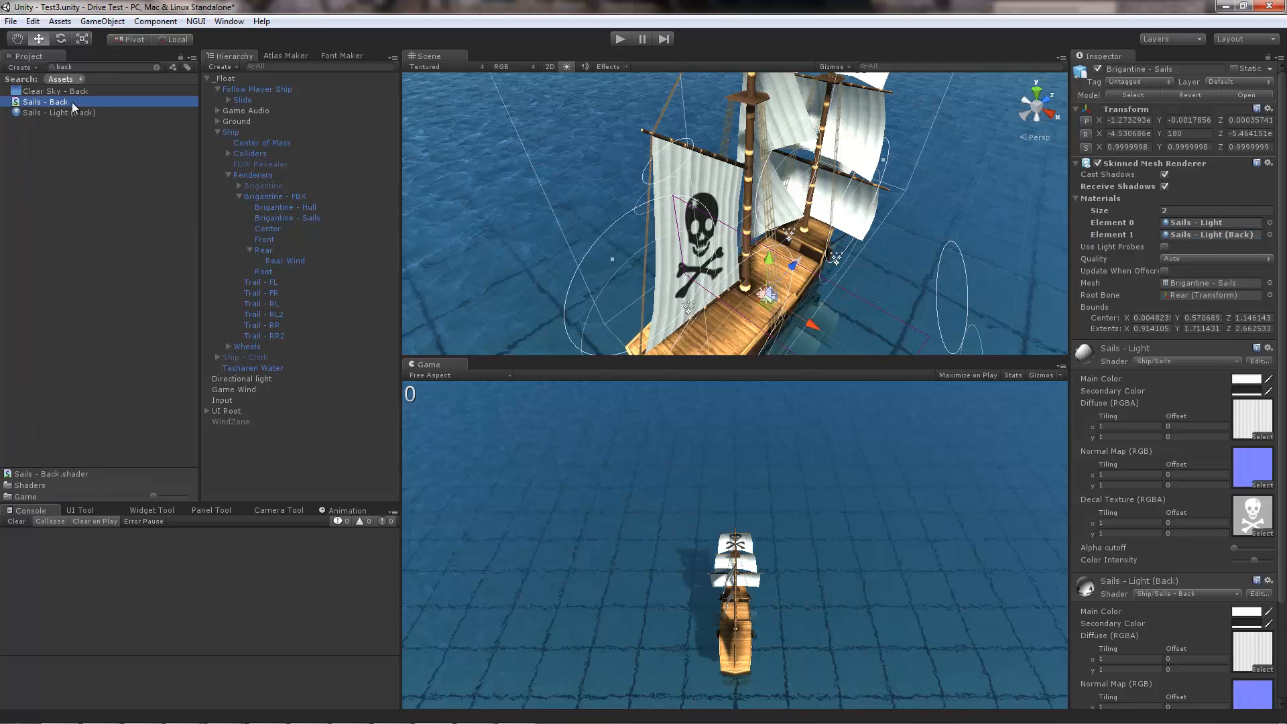
Step: Examine the shadow collector pass and its ZTest Less line in the shader code, and return to Unity
{"action": "scroll", "coordinate": [619, 328], "scroll_direction": "down", "scroll_amount": 6}
{"action": "scroll", "coordinate": [619, 339], "scroll_direction": "down", "scroll_amount": 11}
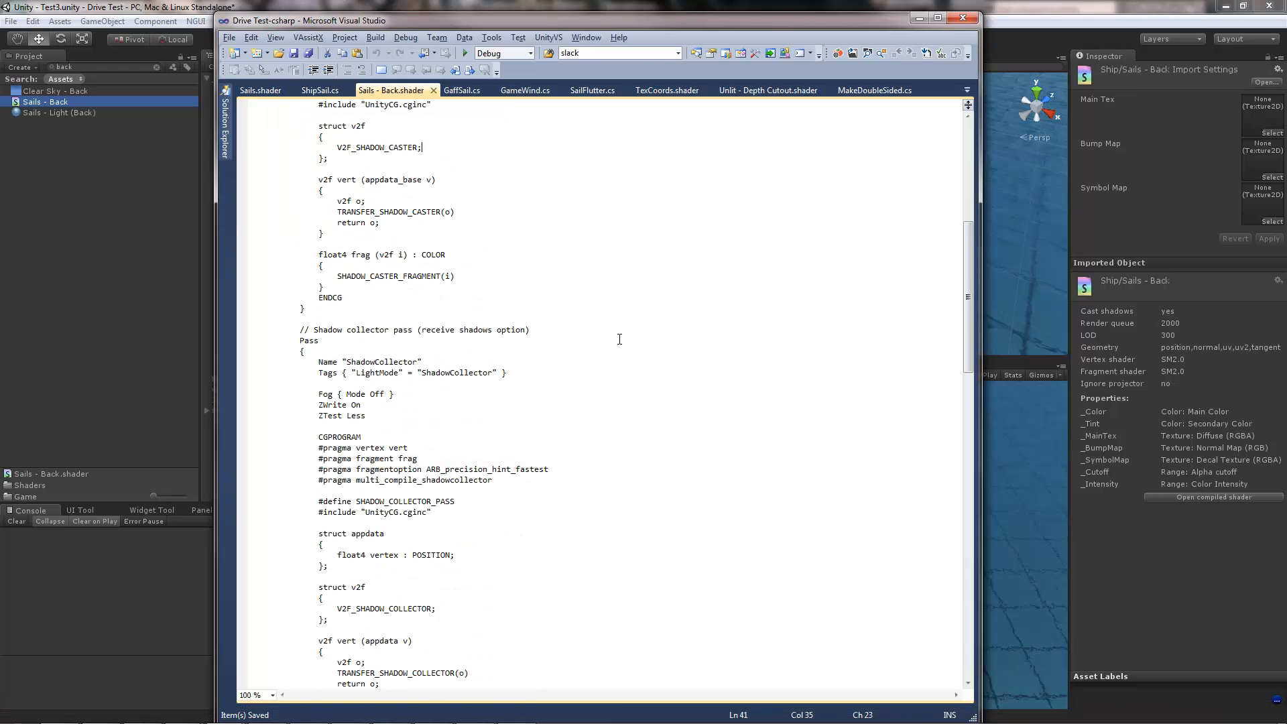
{"action": "left_click_drag", "start_coordinate": [296, 176], "coordinate": [372, 610]}
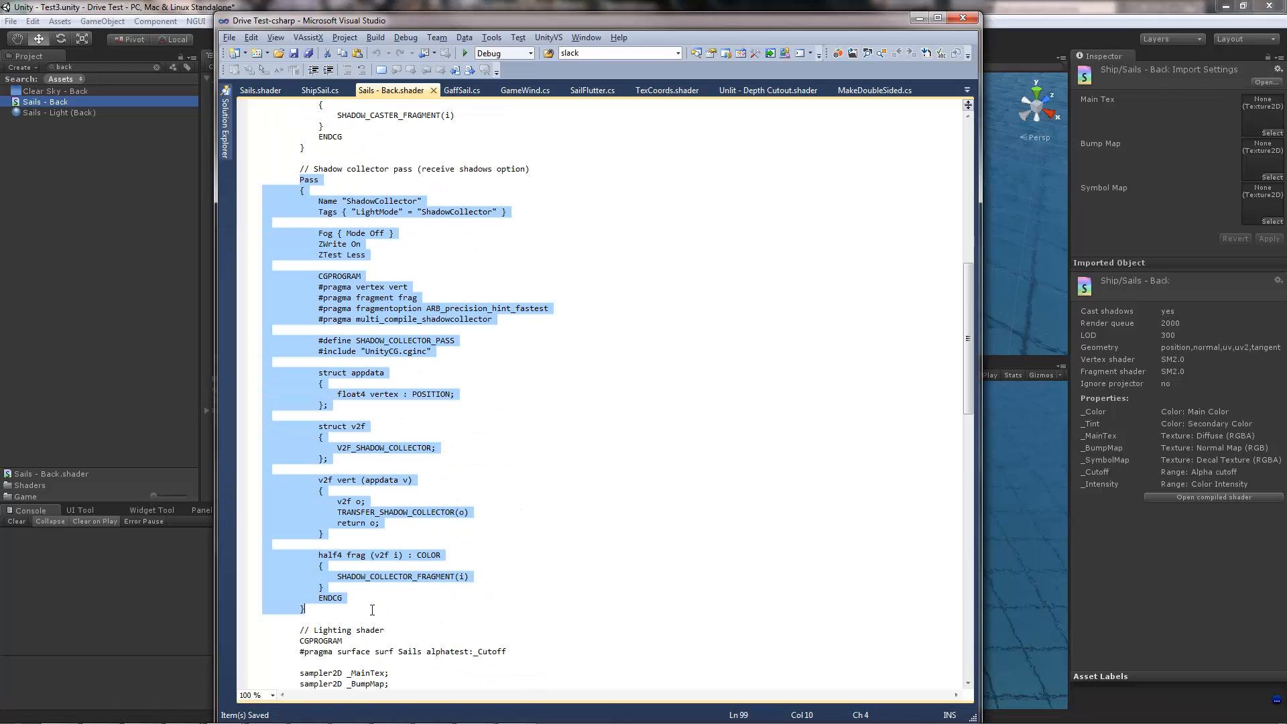
{"action": "left_click", "coordinate": [375, 610]}
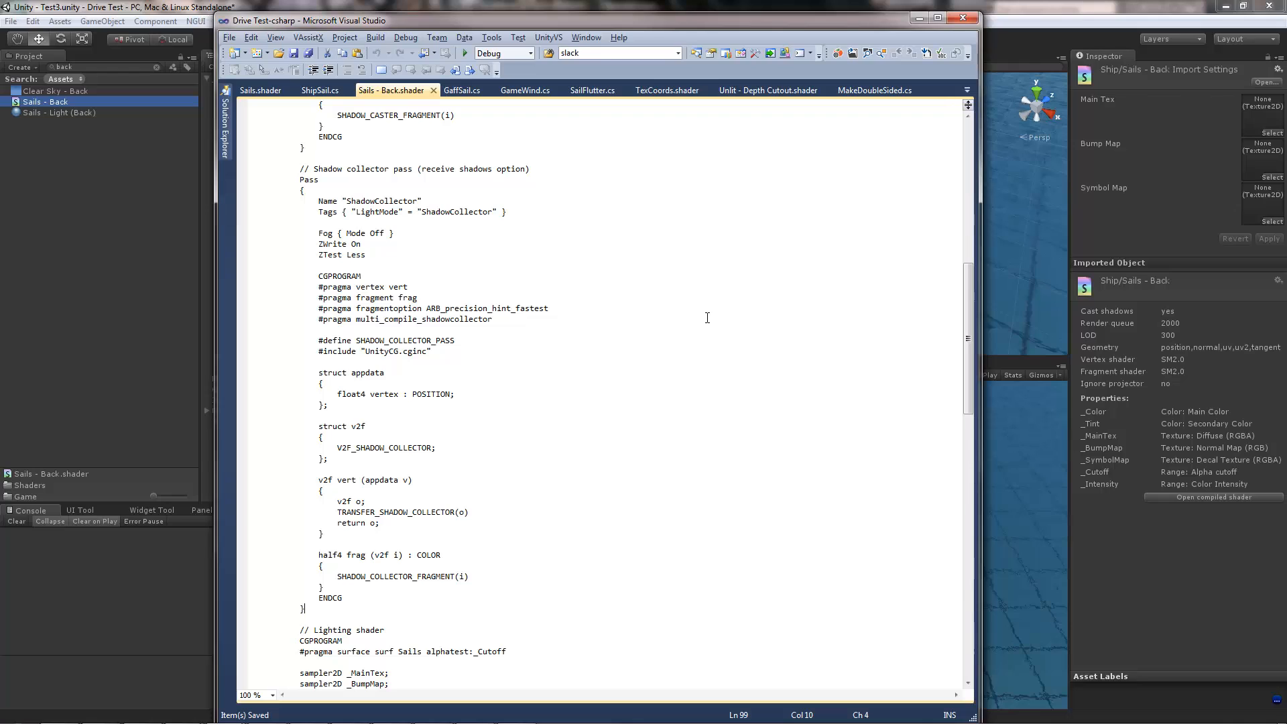
{"action": "left_click_drag", "start_coordinate": [367, 255], "coordinate": [319, 255]}
{"action": "left_click", "coordinate": [374, 255]}
{"action": "key", "text": "alt+Tab"}
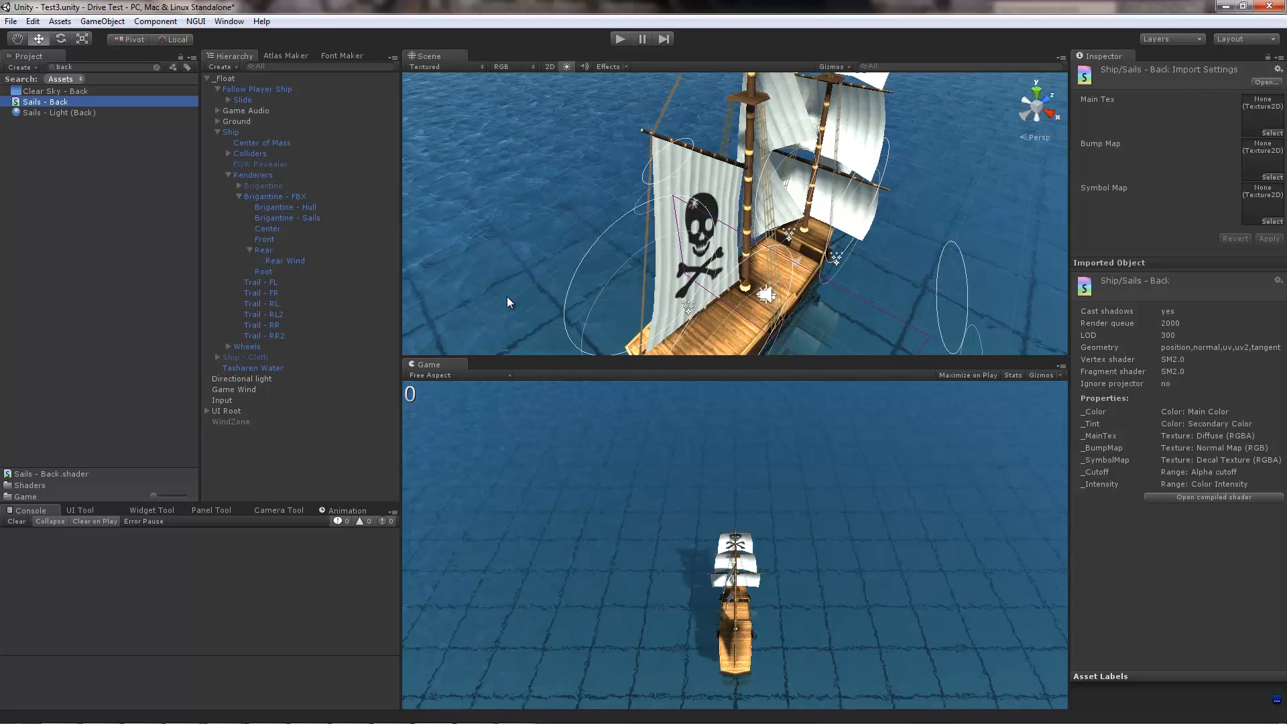
Step: Switch to 3ds Max and try shifting the Front sail bone horizontally in the Brigantine model
{"action": "mouse_move", "coordinate": [548, 718]}
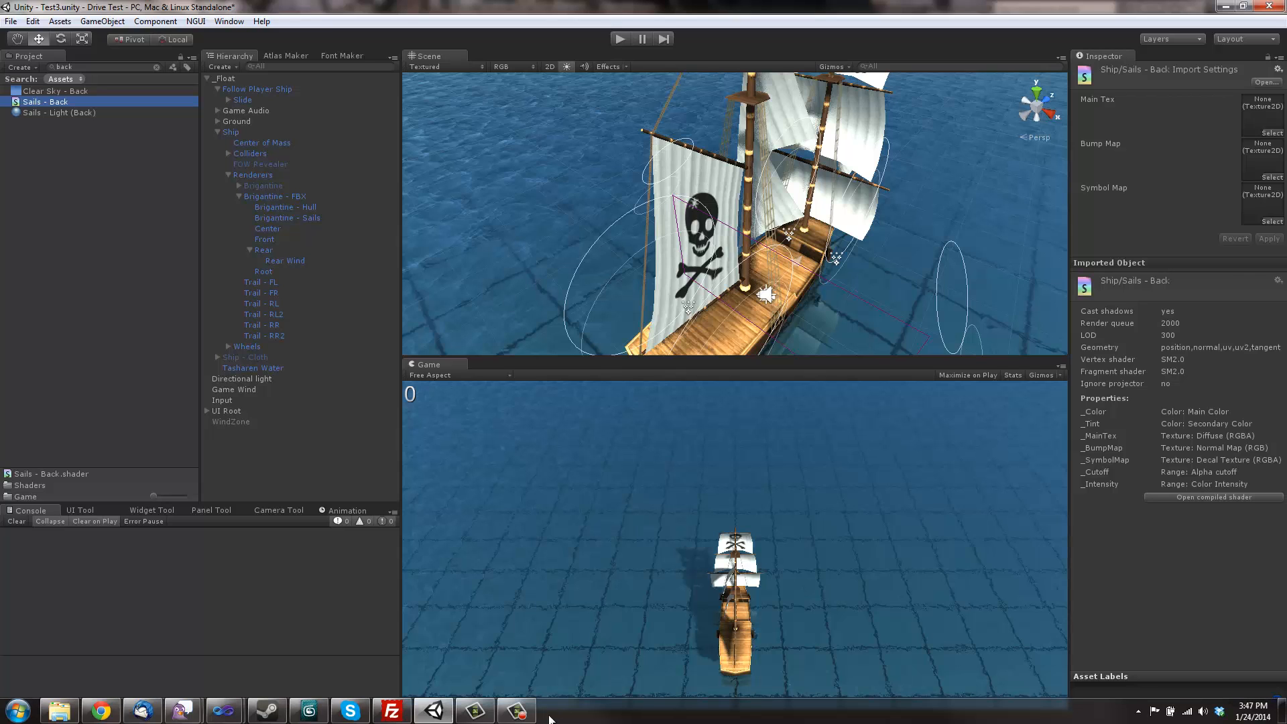
{"action": "left_click", "coordinate": [309, 710]}
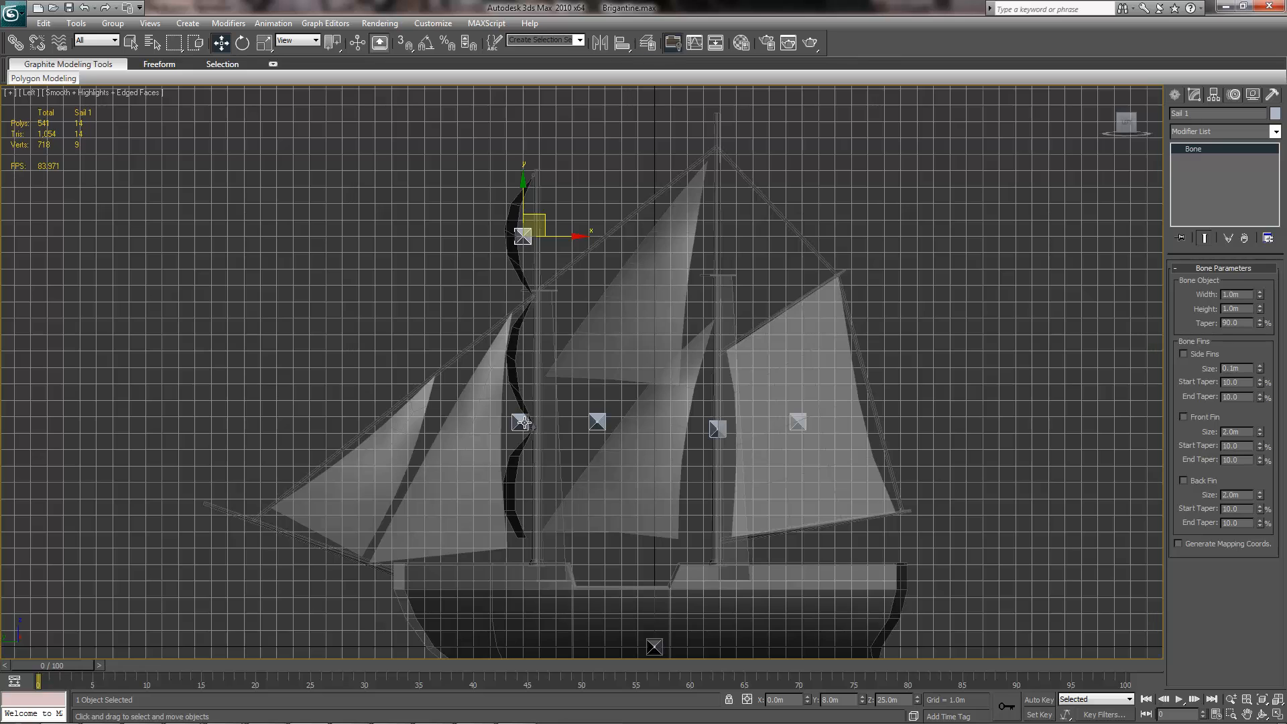
{"action": "left_click", "coordinate": [523, 422]}
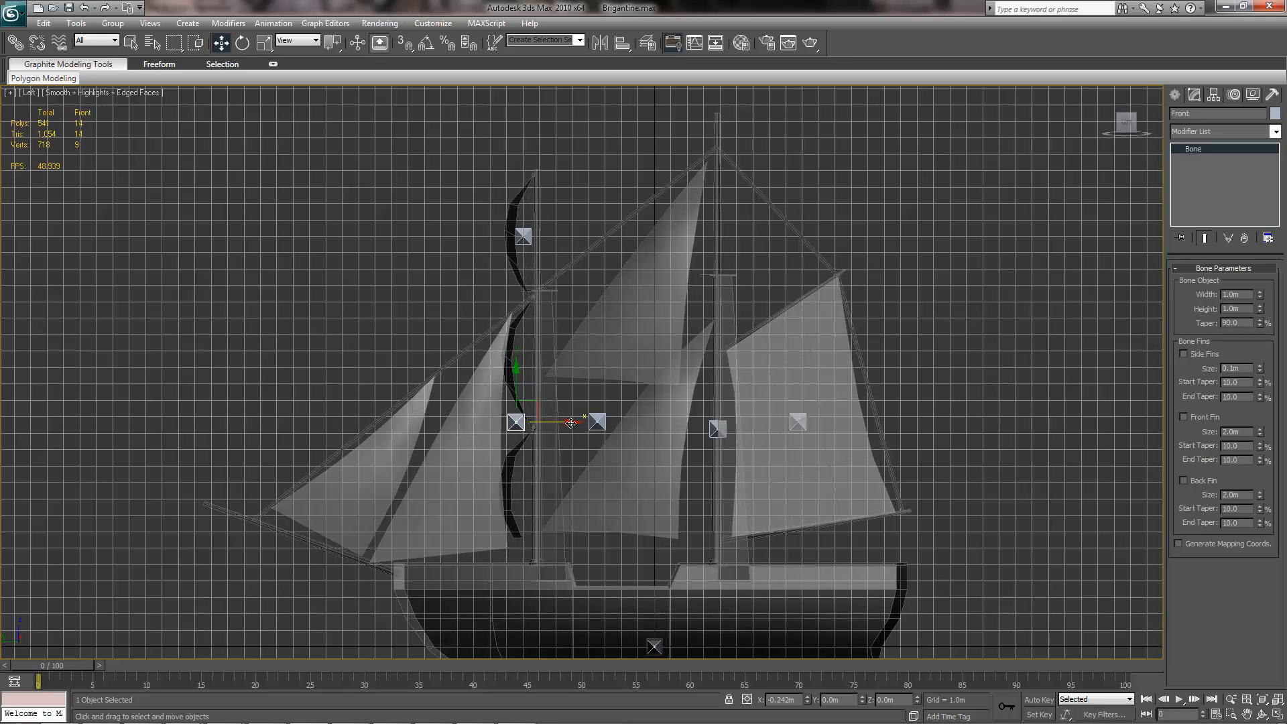
Step: Try rotating the Rear bone about its vertical axis in a perspective view, and undo the rotation
{"action": "left_click", "coordinate": [715, 429]}
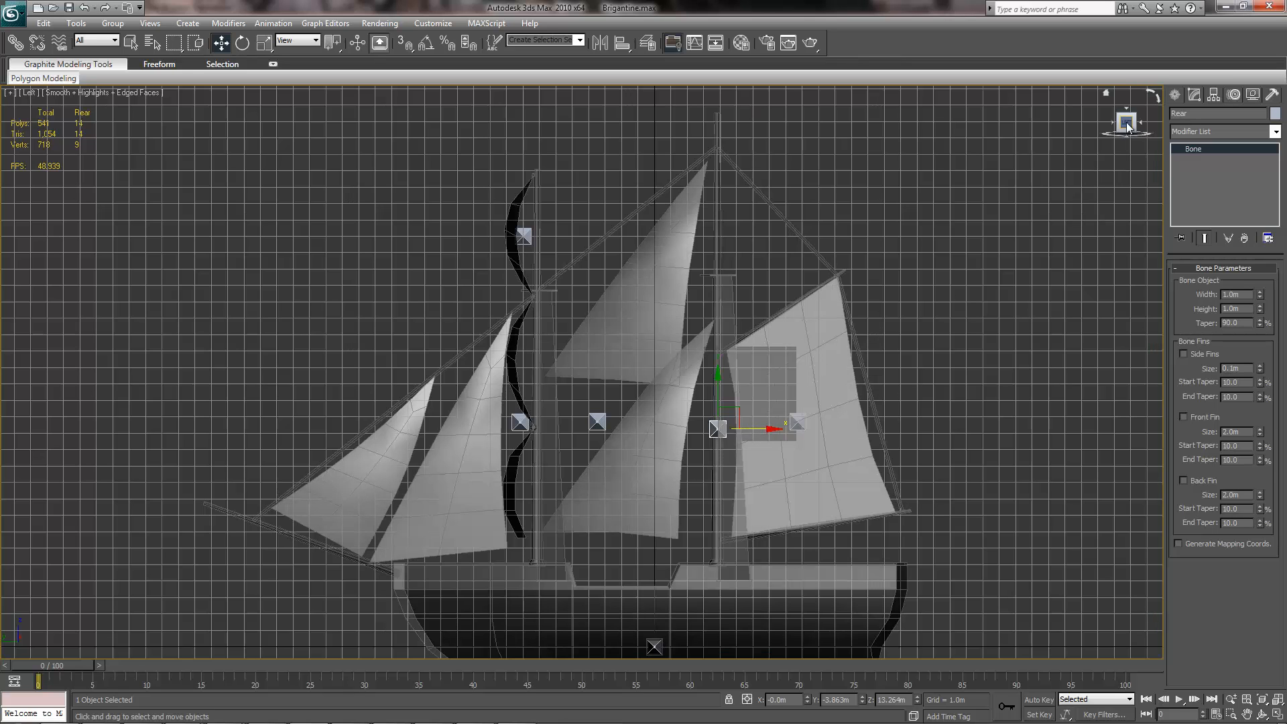
{"action": "middle_click_drag", "start_coordinate": [925, 273], "coordinate": [799, 380], "text": "alt"}
{"action": "scroll", "coordinate": [785, 396], "scroll_direction": "up", "scroll_amount": 2}
{"action": "key", "text": "e"}
{"action": "scroll", "coordinate": [771, 416], "scroll_direction": "down", "scroll_amount": 2}
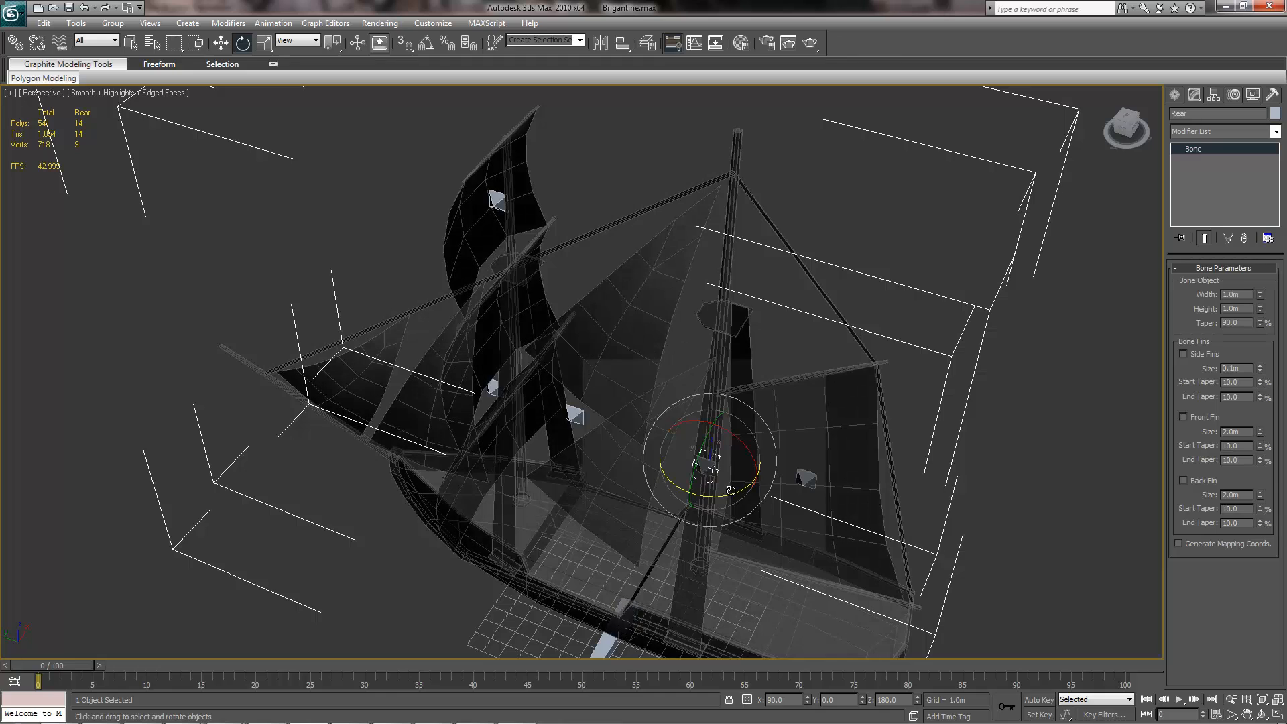
{"action": "left_click_drag", "start_coordinate": [730, 492], "coordinate": [765, 491]}
{"action": "key", "text": "ctrl+z"}
Step: Select the Brigantine - Sails mesh to view its modifier stack, and switch back to Unity
{"action": "left_click", "coordinate": [803, 478]}
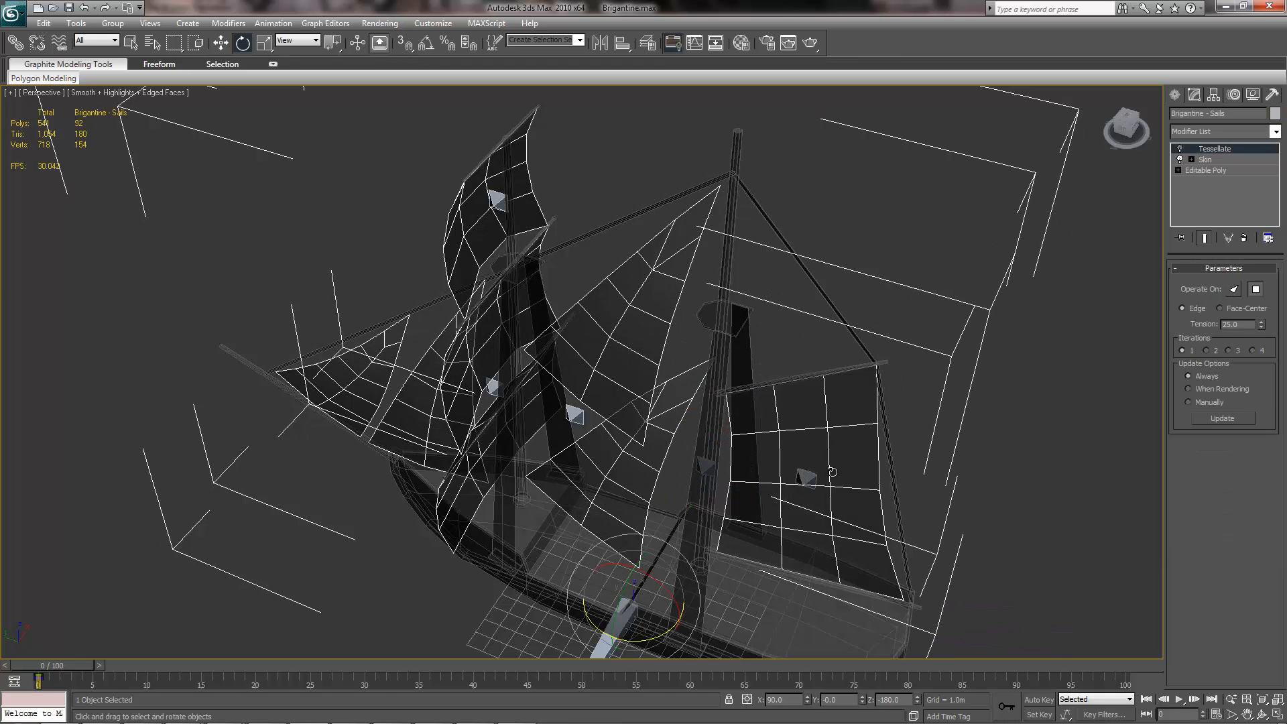
{"action": "key", "text": "alt+Tab"}
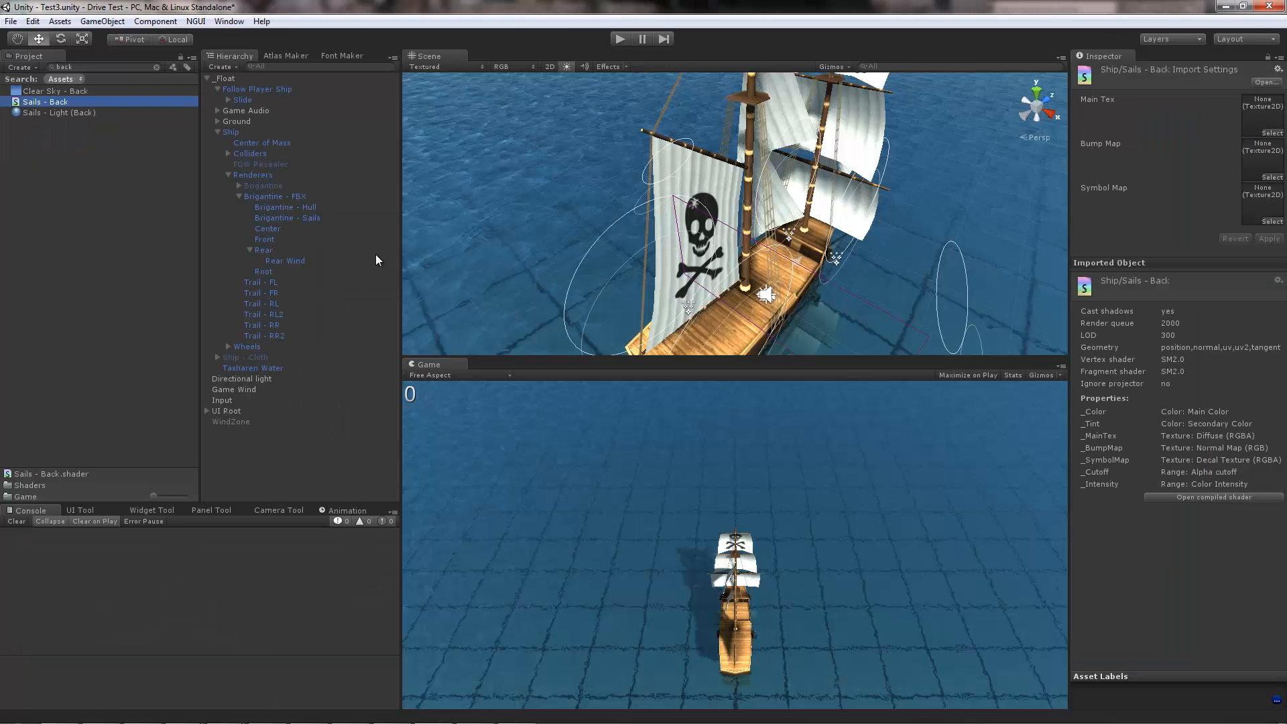
Step: Try rotating the ship's Rear object to swing the rear sail, and undo the rotation
{"action": "left_click", "coordinate": [285, 261]}
{"action": "left_click", "coordinate": [267, 251]}
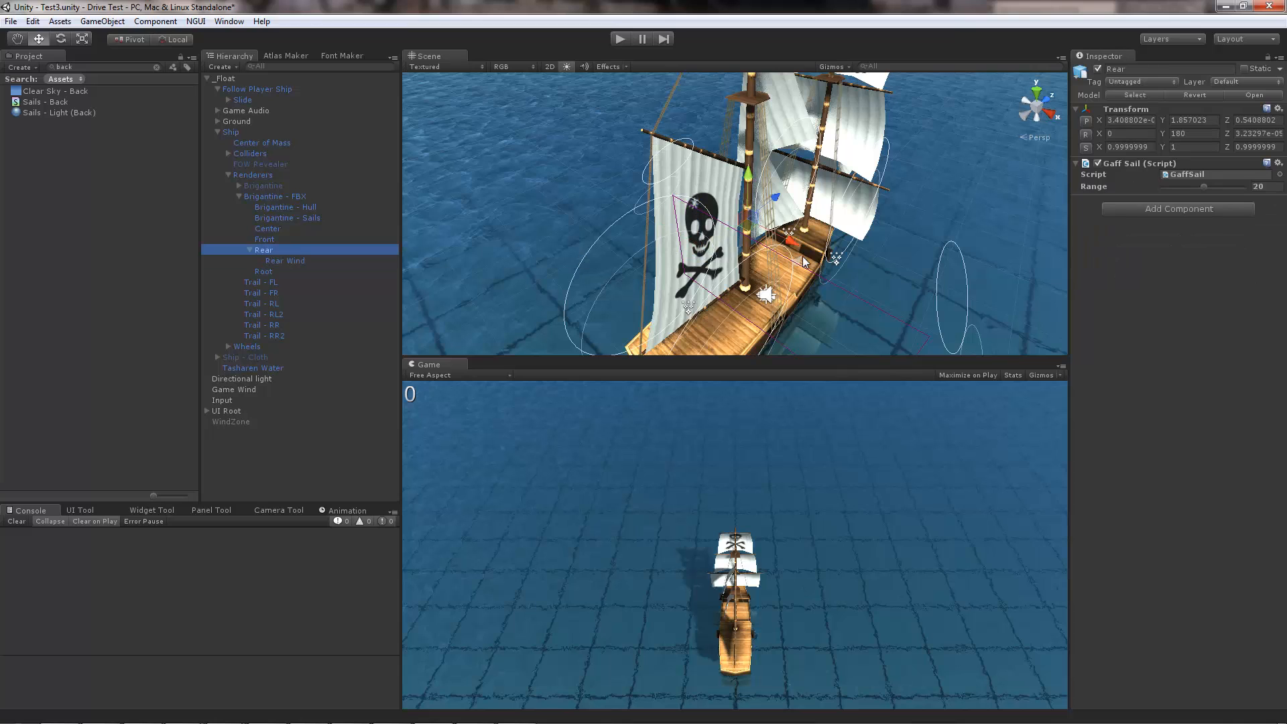
{"action": "key", "text": "e"}
{"action": "left_click", "coordinate": [744, 261]}
{"action": "left_click_drag", "start_coordinate": [744, 261], "coordinate": [699, 263]}
{"action": "key", "text": "ctrl+z"}
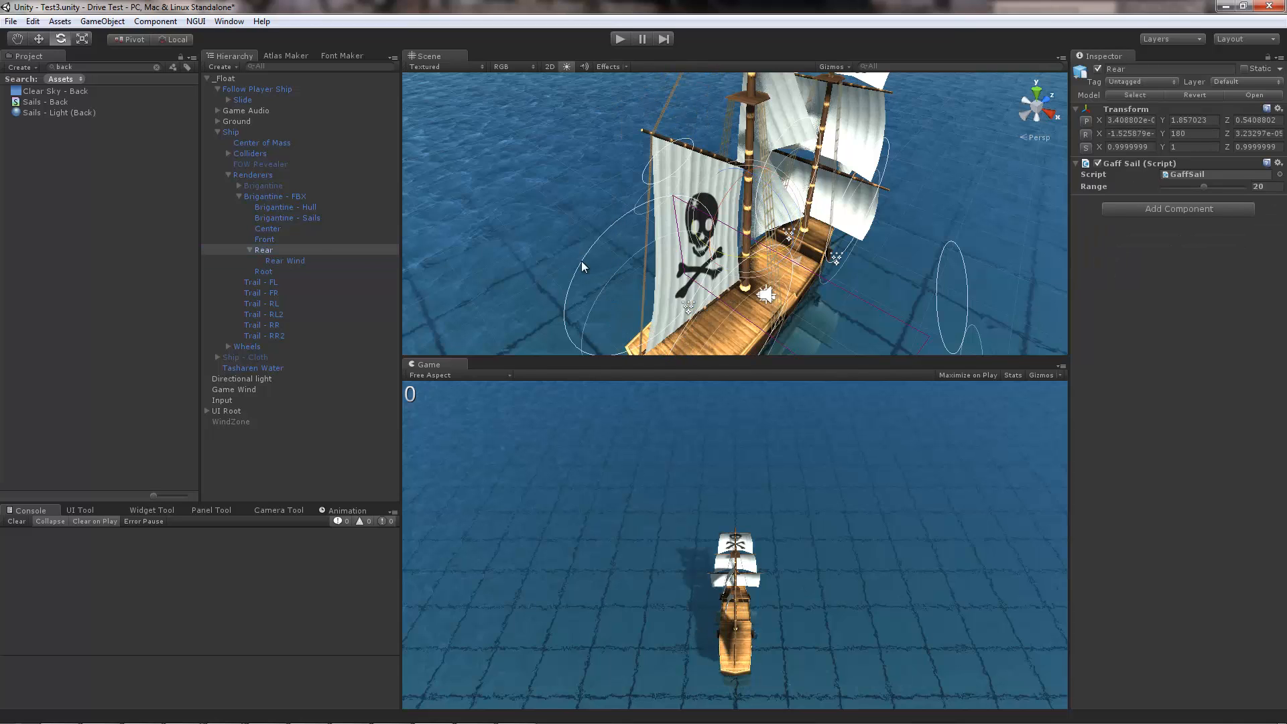
Step: Select the Rear Wind object and try moving it along its X axis to stretch the rear sail
{"action": "left_click", "coordinate": [310, 262]}
{"action": "key", "text": "w"}
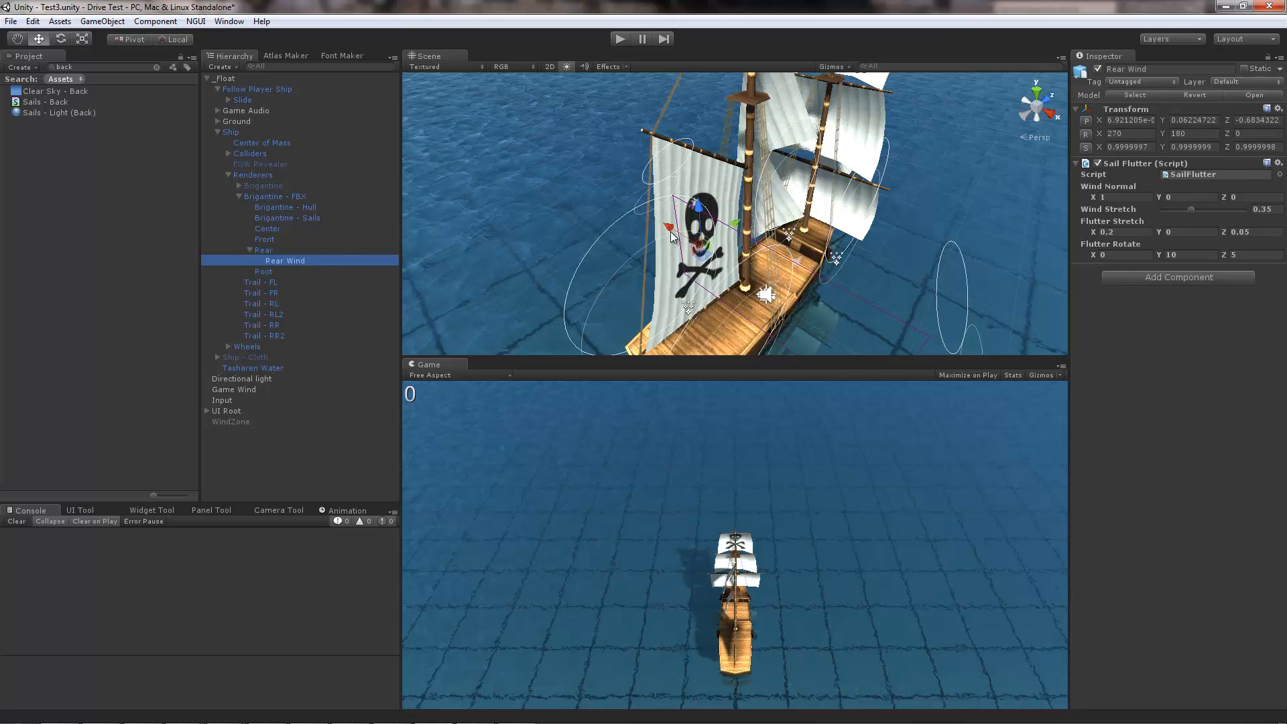
{"action": "mouse_move", "coordinate": [649, 216]}
{"action": "left_mouse_down"}
{"action": "mouse_move", "coordinate": [692, 245]}
{"action": "mouse_move", "coordinate": [643, 220]}
{"action": "left_mouse_up"}
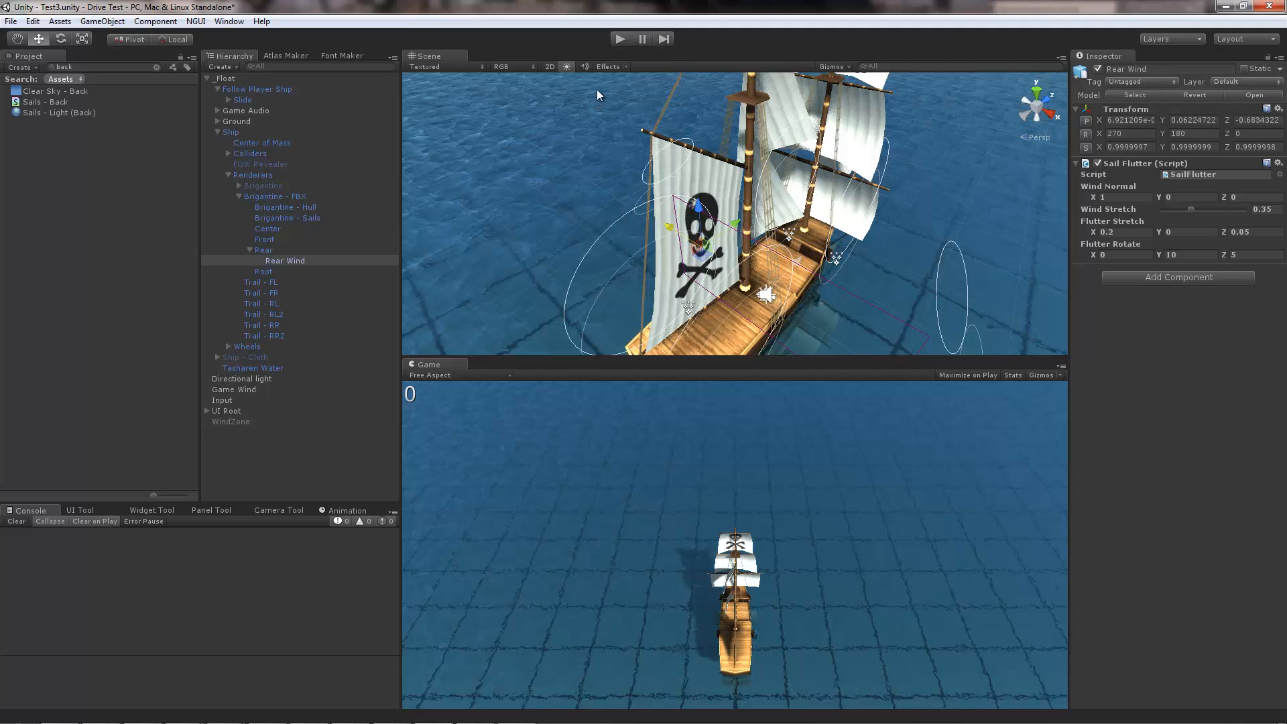
Step: Run the scene in play mode and steer the ship alternately left and right to observe how the sails react
{"action": "left_click", "coordinate": [618, 43]}
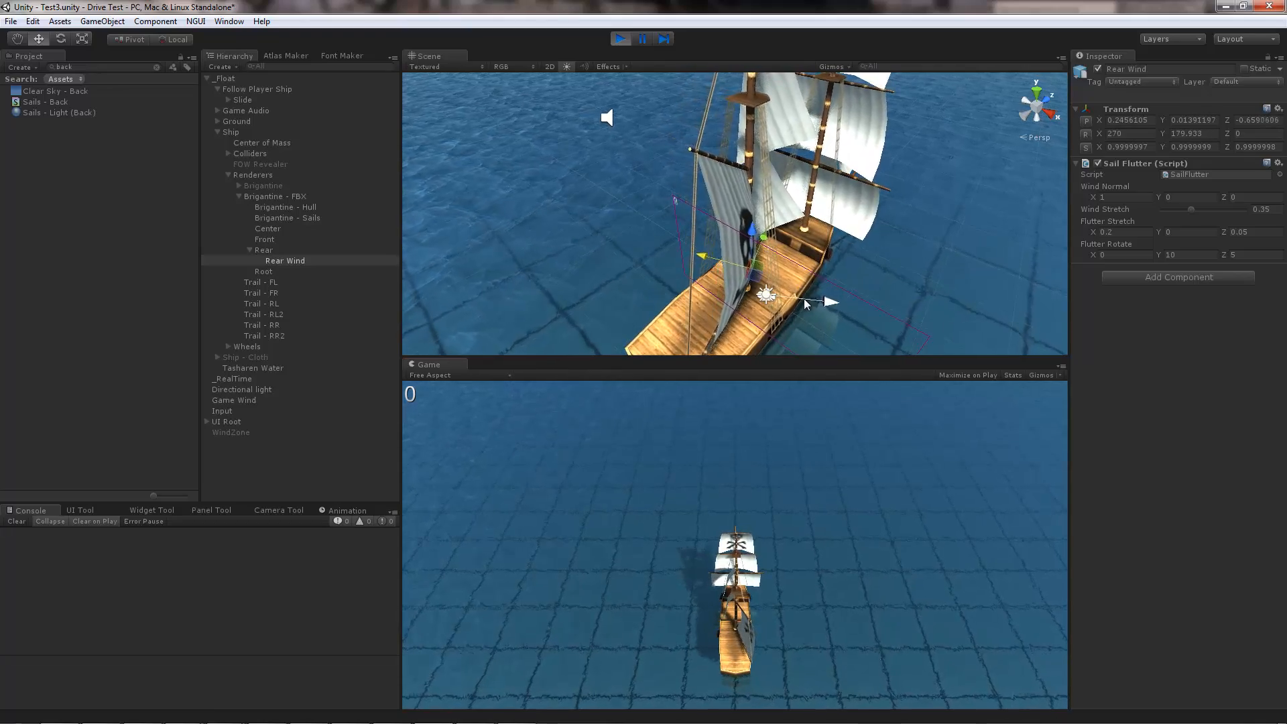
{"action": "left_click_drag", "start_coordinate": [825, 299], "coordinate": [720, 251], "text": "alt"}
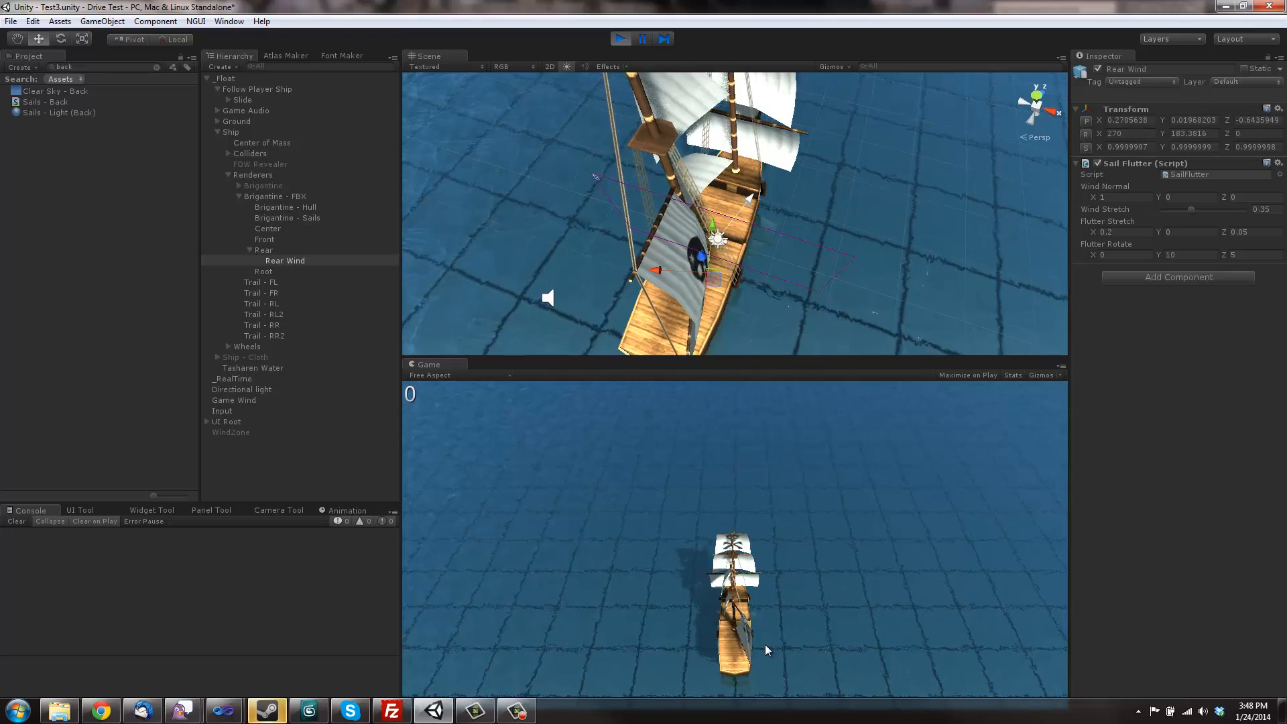
{"action": "key", "text": "a"}
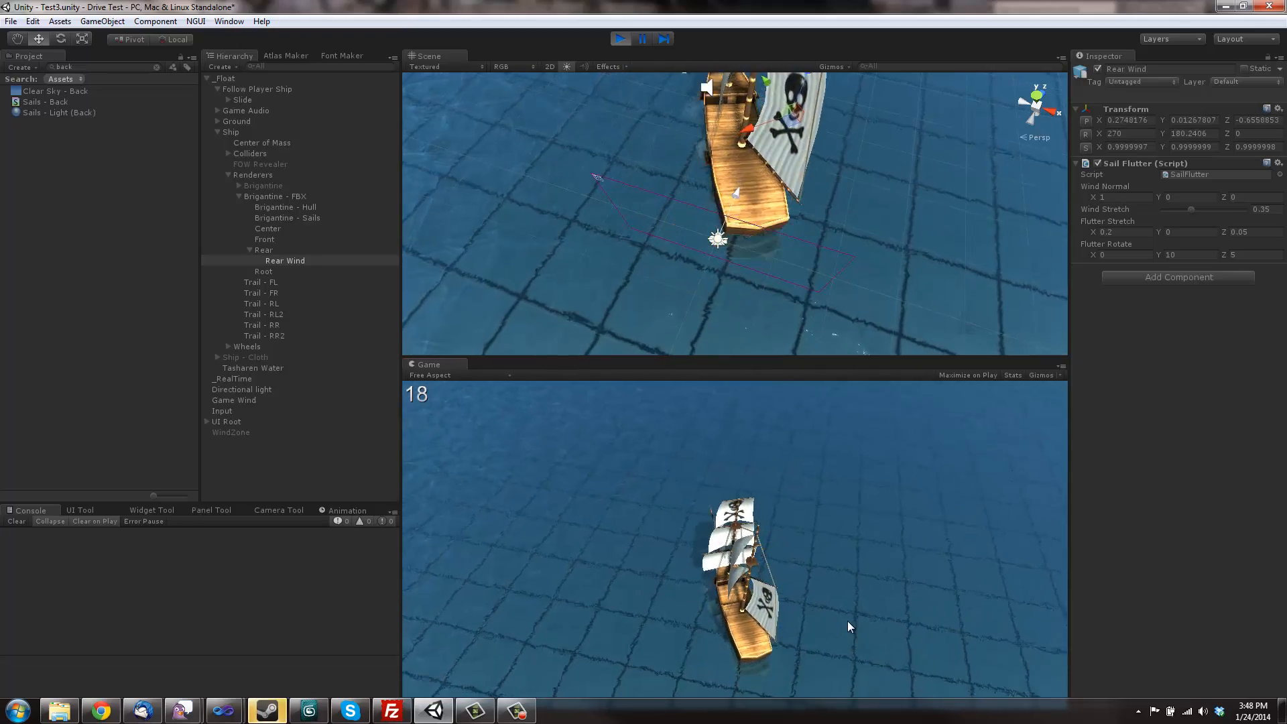
{"action": "key", "text": "d"}
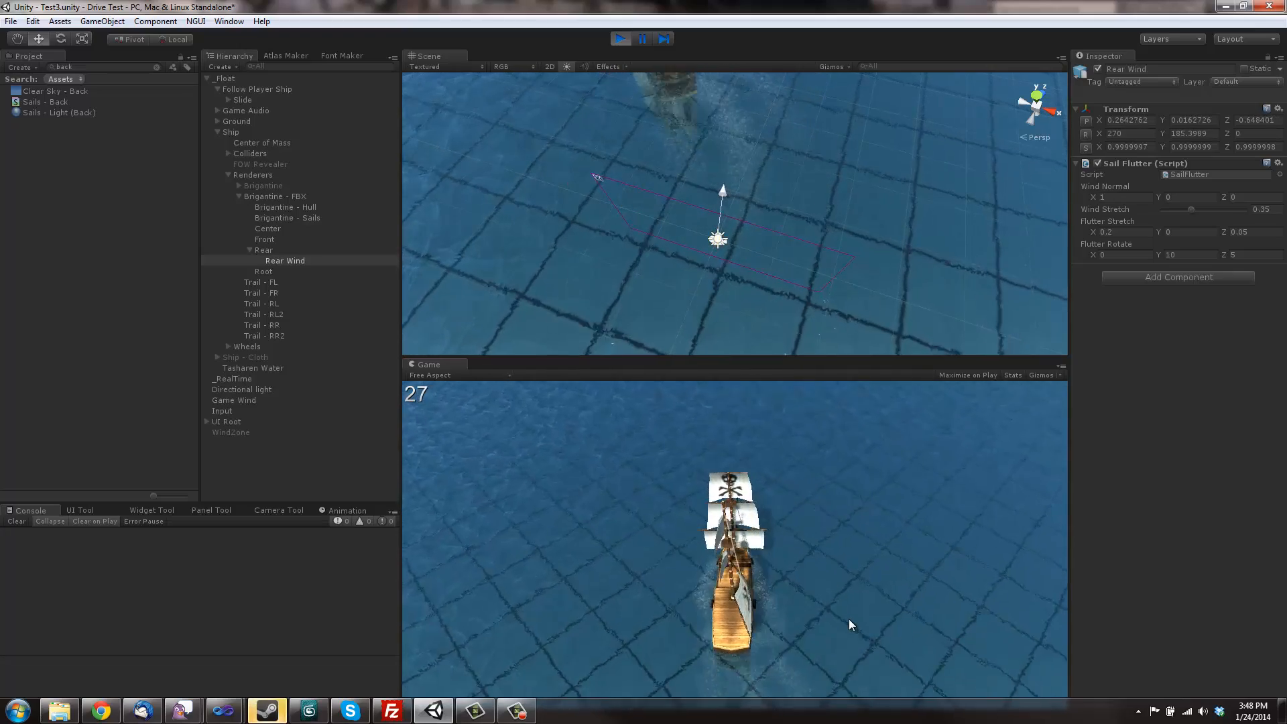
{"action": "key", "text": "d"}
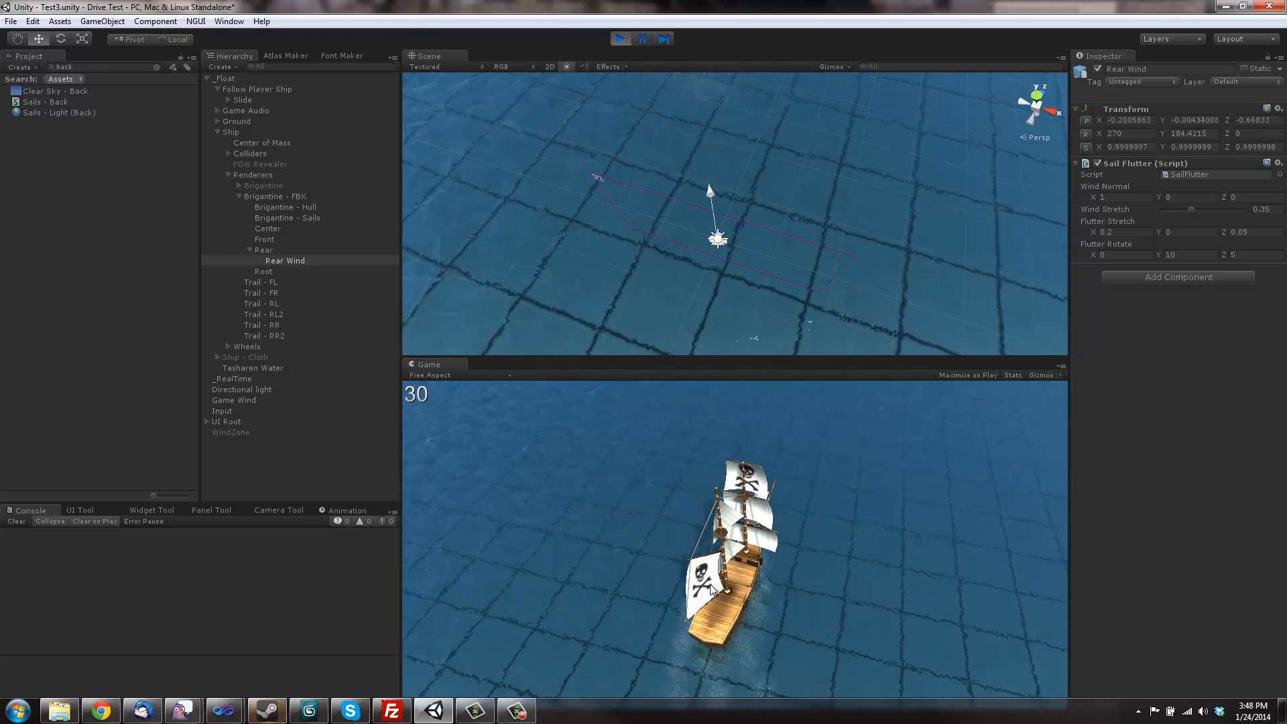
{"action": "key", "text": "a"}
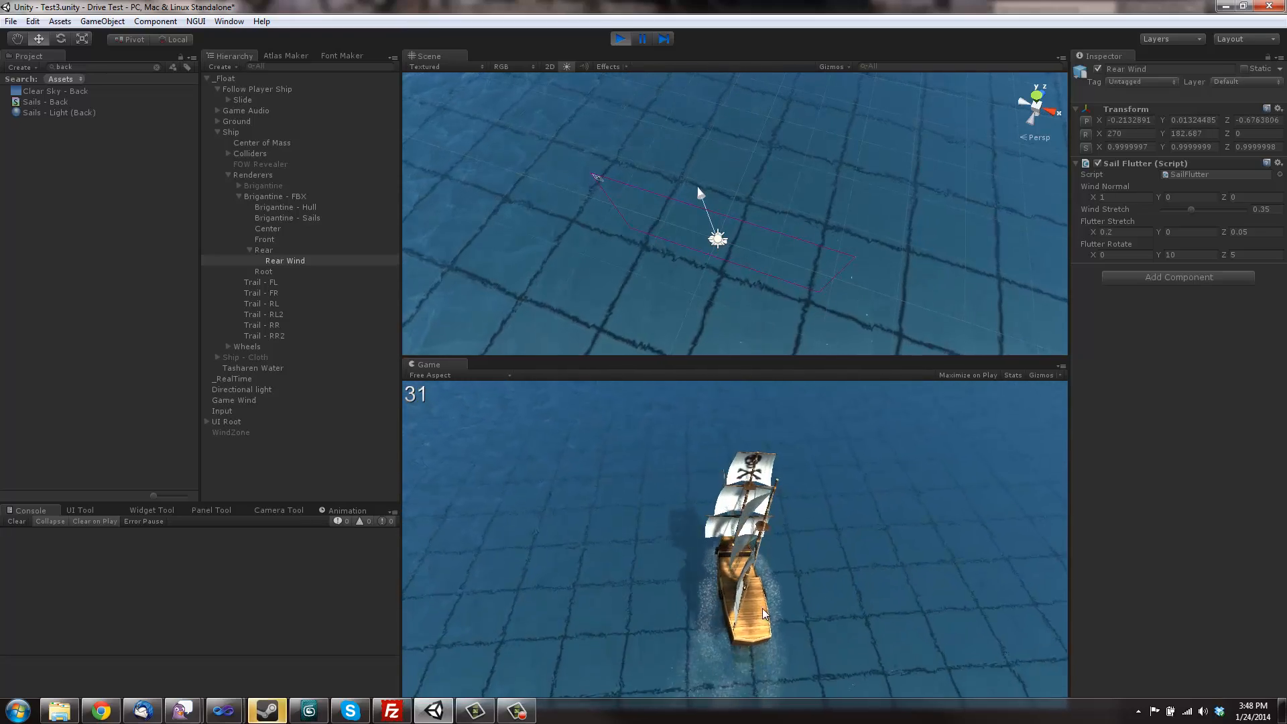
{"action": "key", "text": "a"}
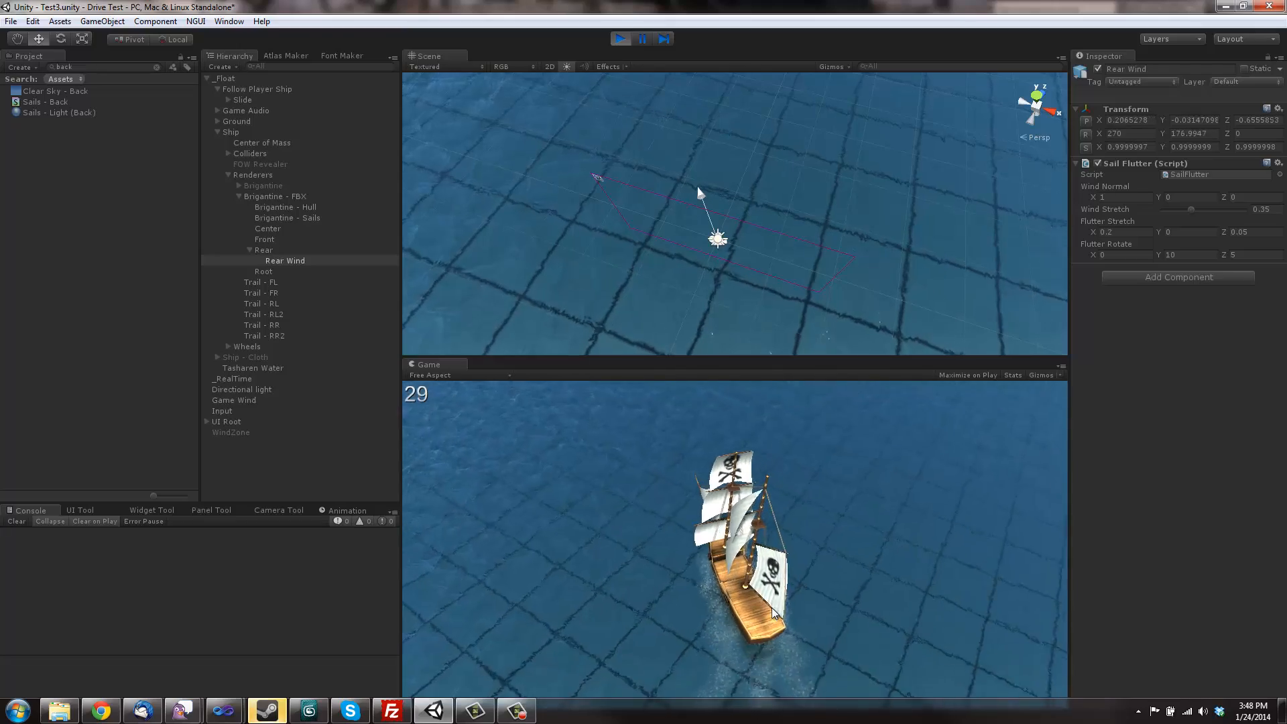
{"action": "key", "text": "d"}
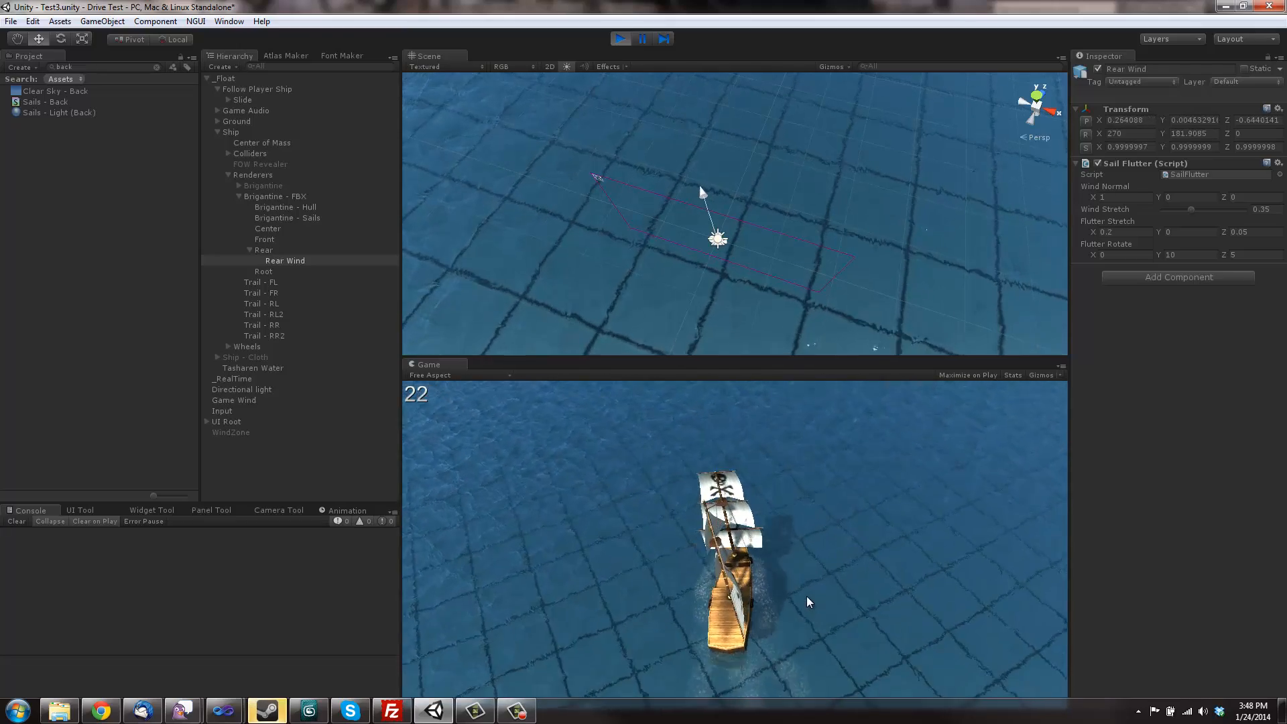
{"action": "key", "text": "d"}
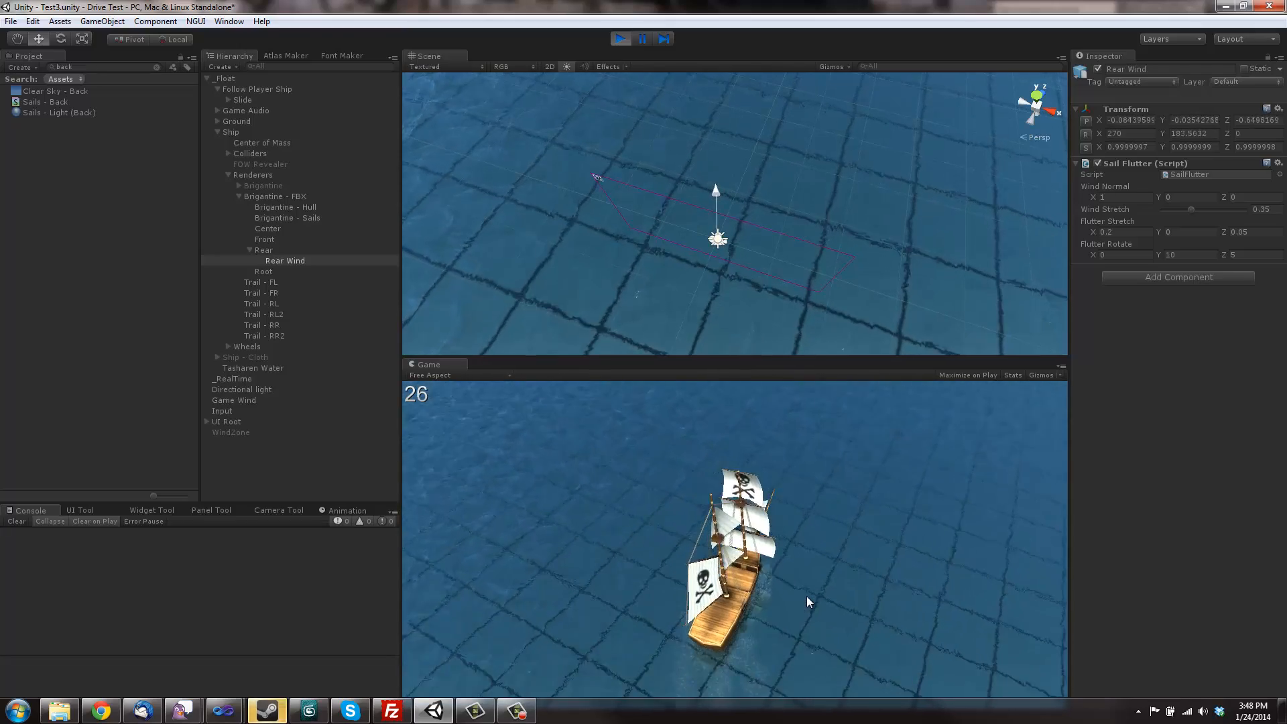
{"action": "key", "text": "a"}
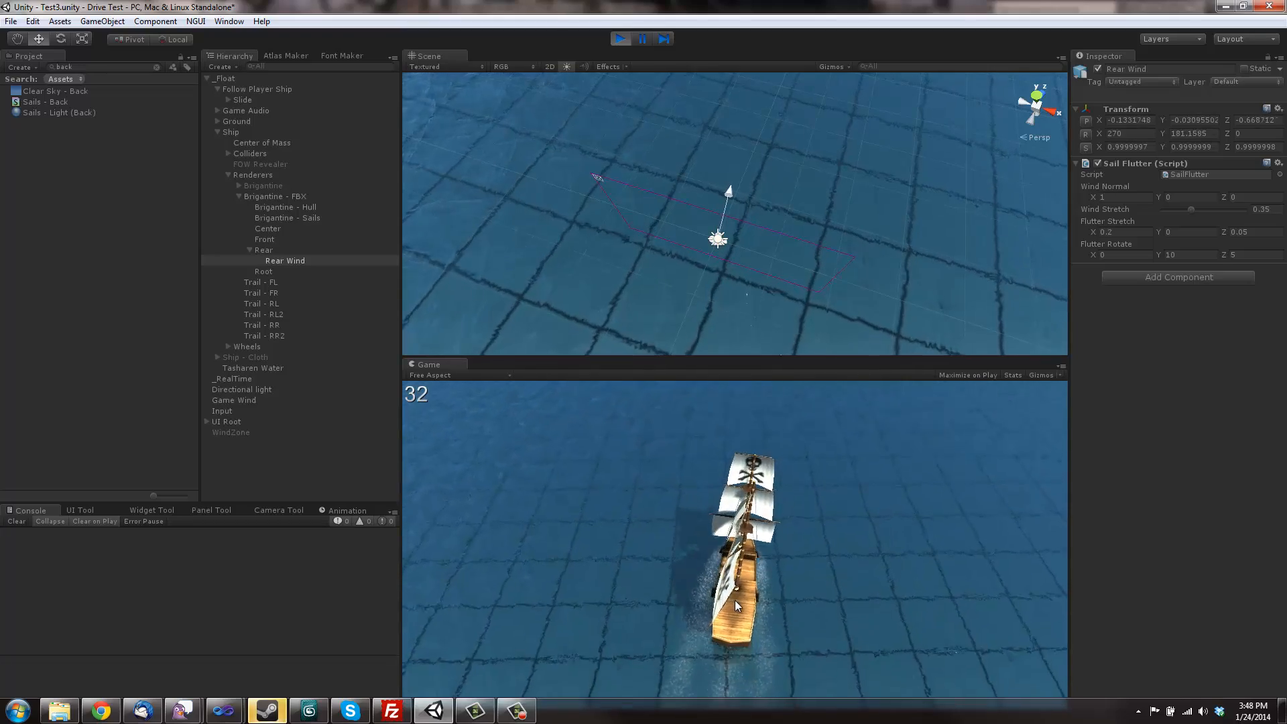
Step: Turn the ship once more, exit play mode and examine the whole sail rig in the scene from the side
{"action": "key", "text": "a"}
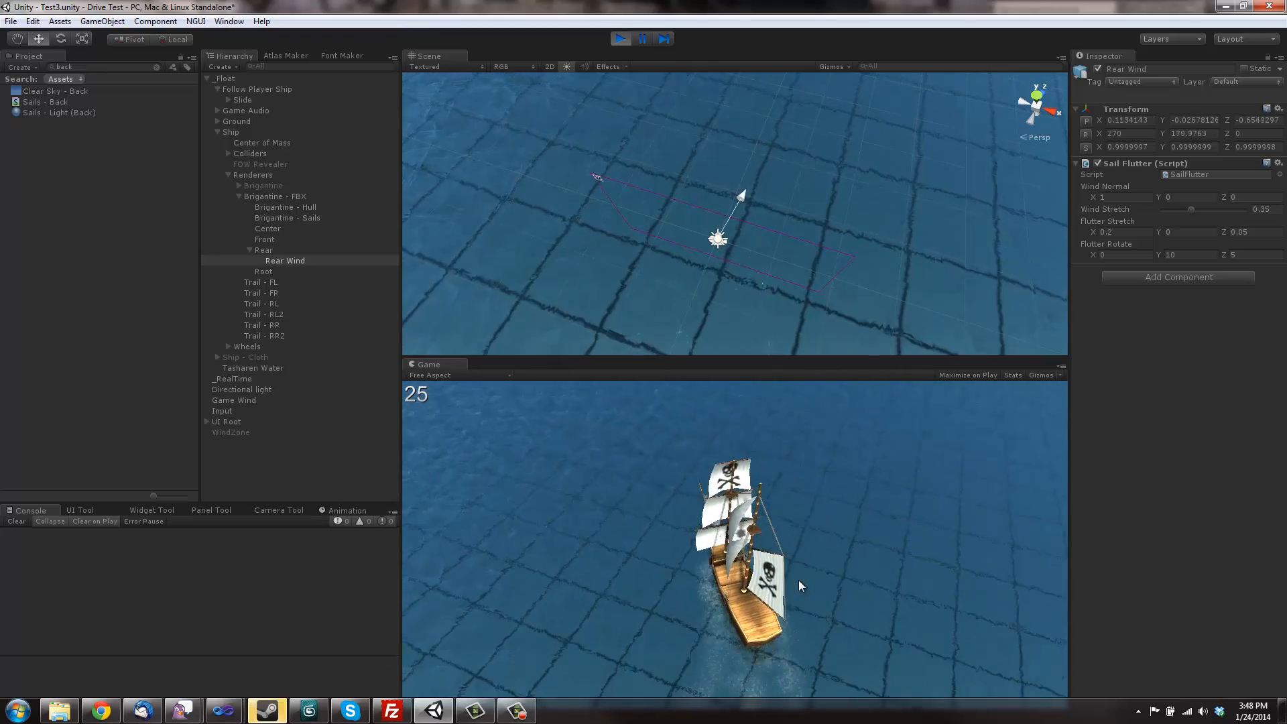
{"action": "left_click", "coordinate": [618, 39]}
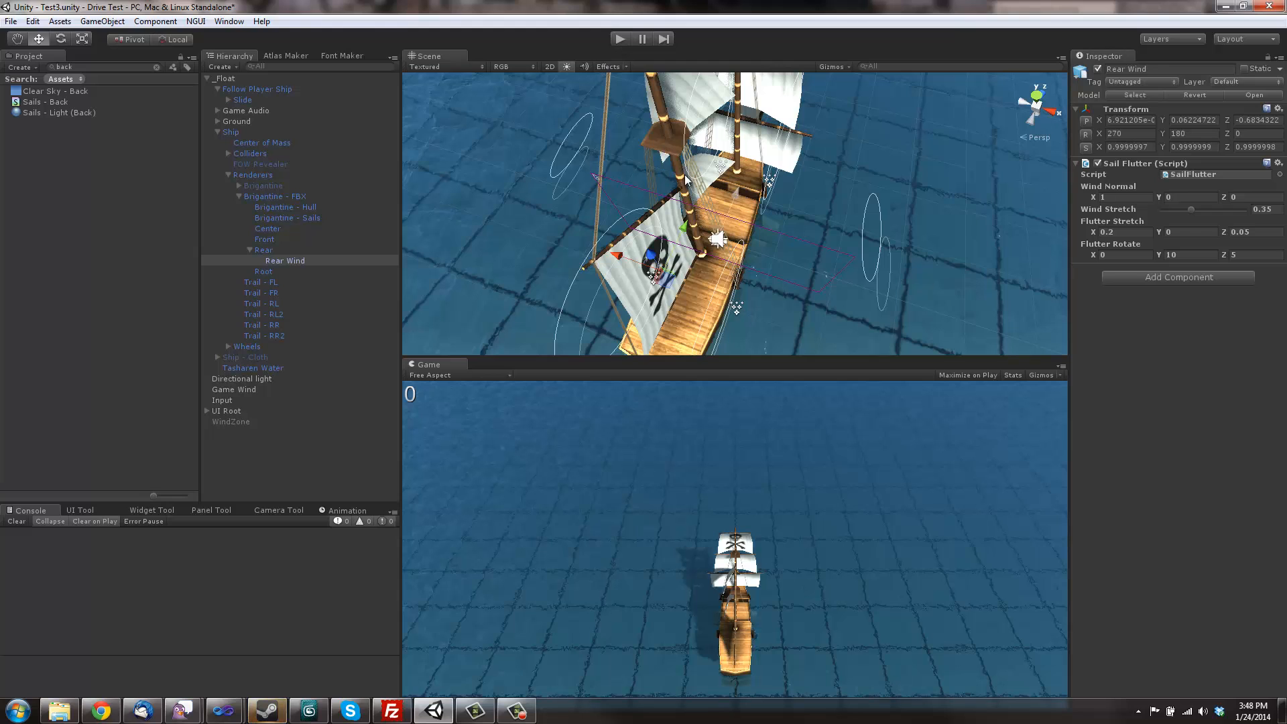
{"action": "mouse_move", "coordinate": [769, 132]}
{"action": "left_mouse_down", "text": "alt"}
{"action": "mouse_move", "coordinate": [724, 138]}
{"action": "mouse_move", "coordinate": [771, 156]}
{"action": "left_mouse_up", "text": "alt"}
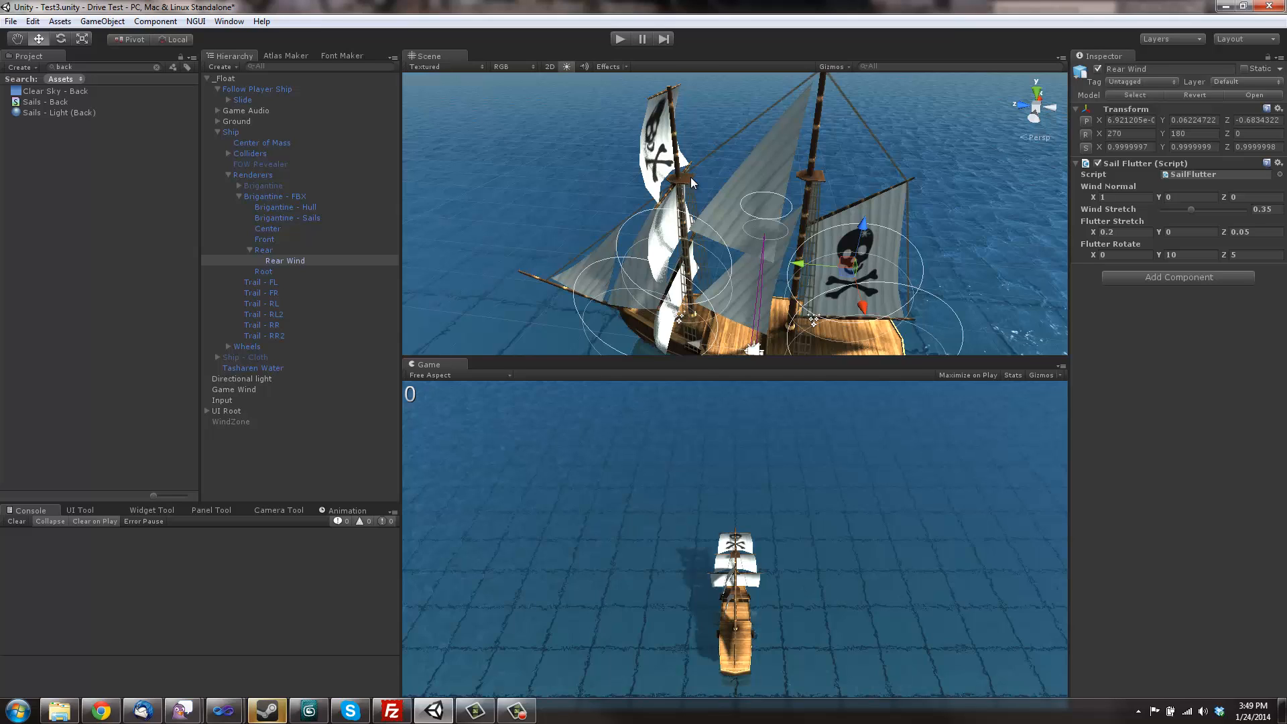
{"action": "right_click_drag", "start_coordinate": [707, 252], "coordinate": [732, 258]}
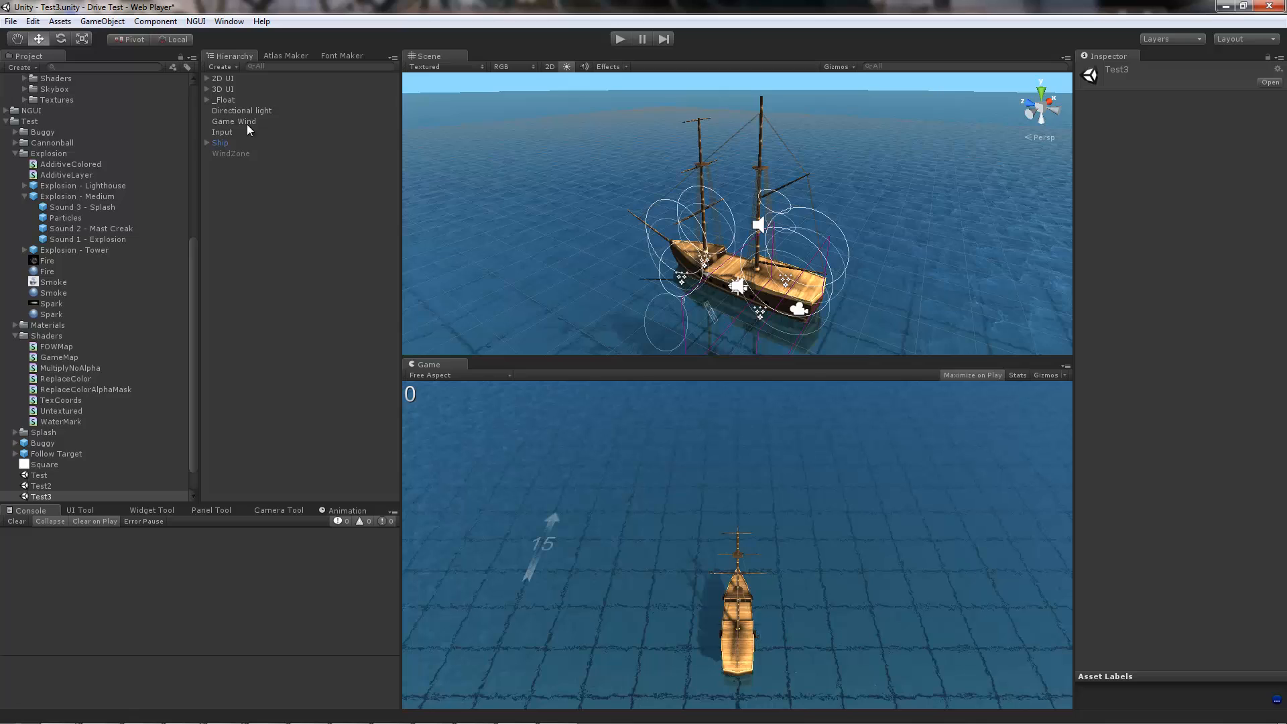
Step: Select the Ship object to view its components, and test-sail it in play mode before stopping the scene
{"action": "left_click", "coordinate": [228, 142]}
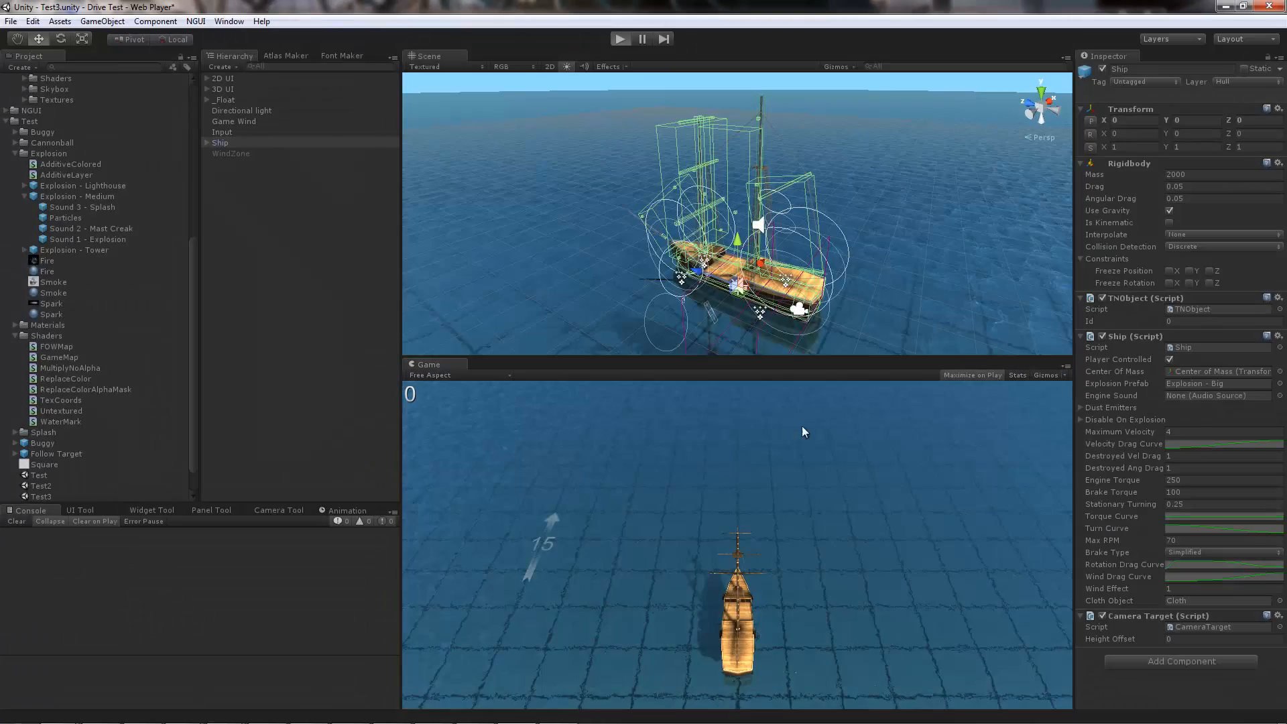
{"action": "key", "text": "ctrl+p"}
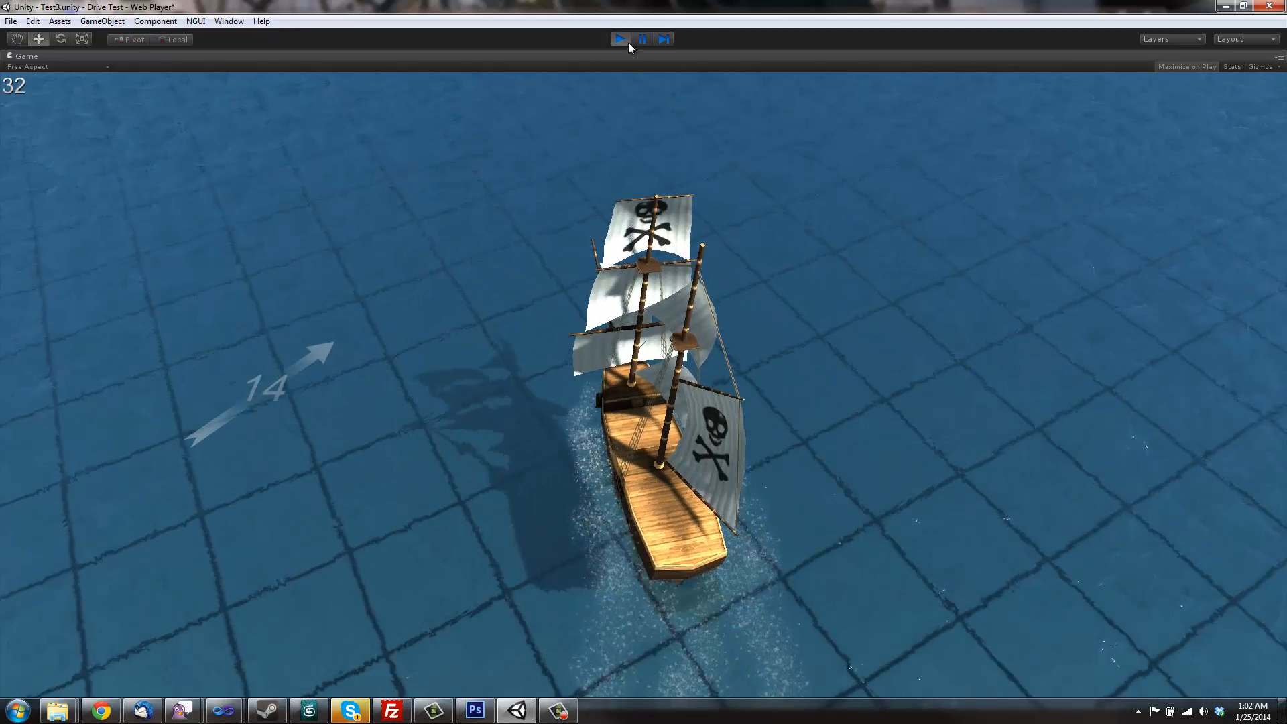
{"action": "left_click", "coordinate": [622, 39]}
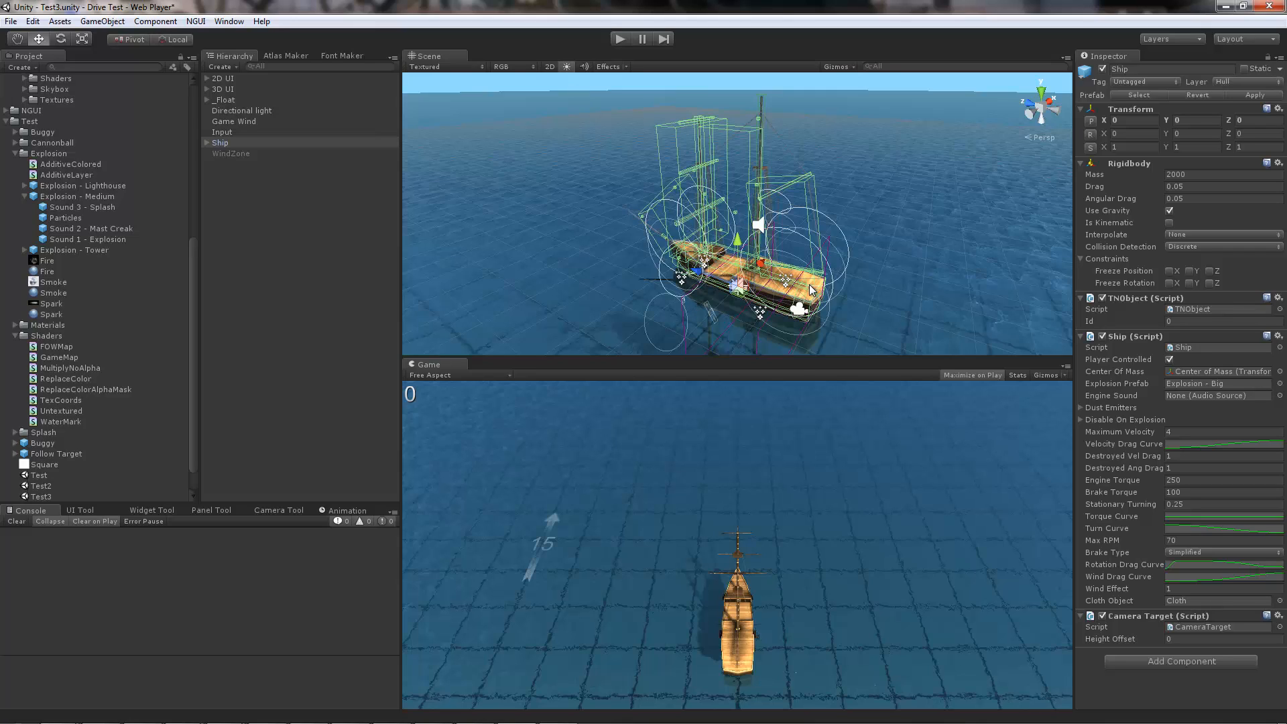
Step: Find the Cloth object under Ship > Brigantine > Sails and activate it
{"action": "left_click", "coordinate": [207, 142]}
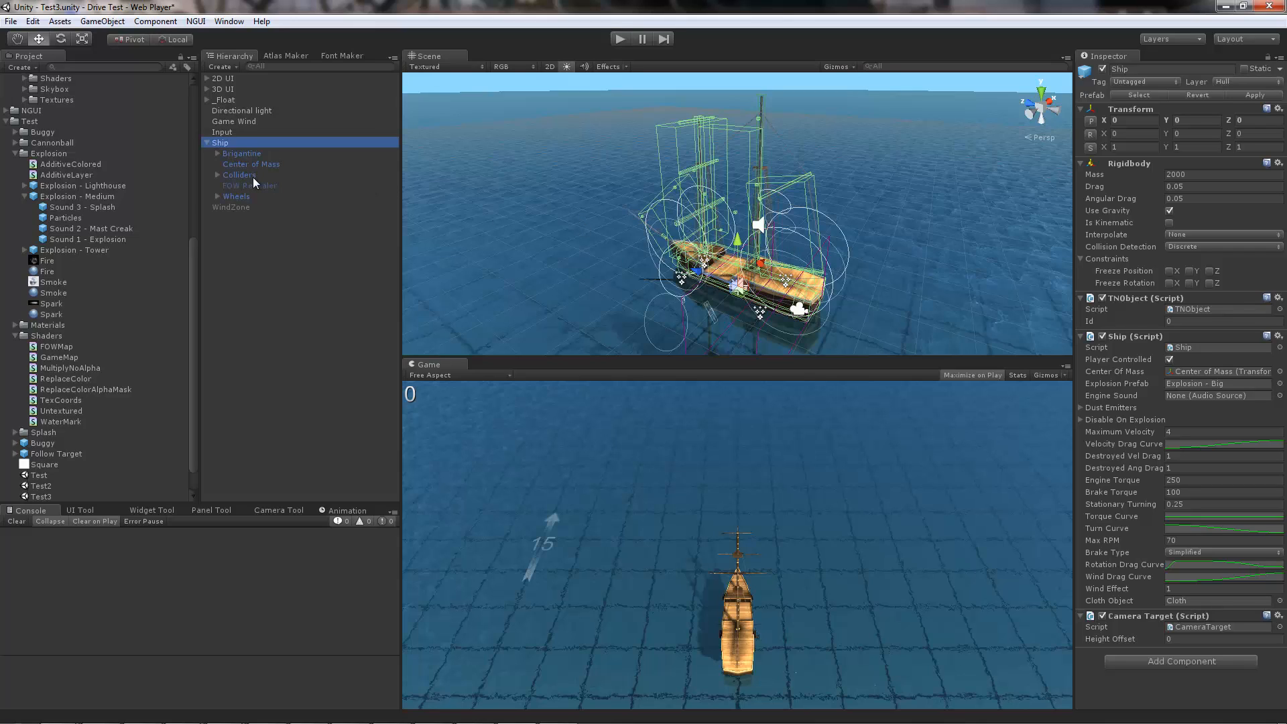
{"action": "left_click", "coordinate": [217, 153]}
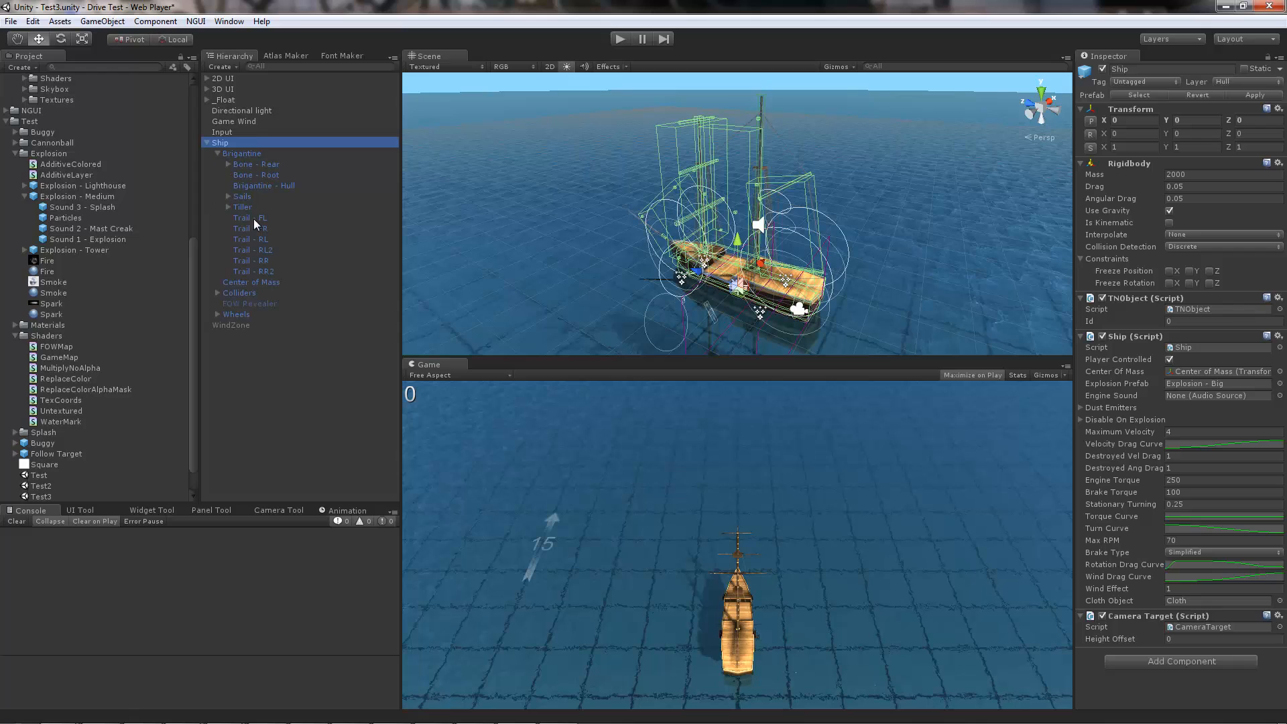
{"action": "left_click", "coordinate": [243, 197]}
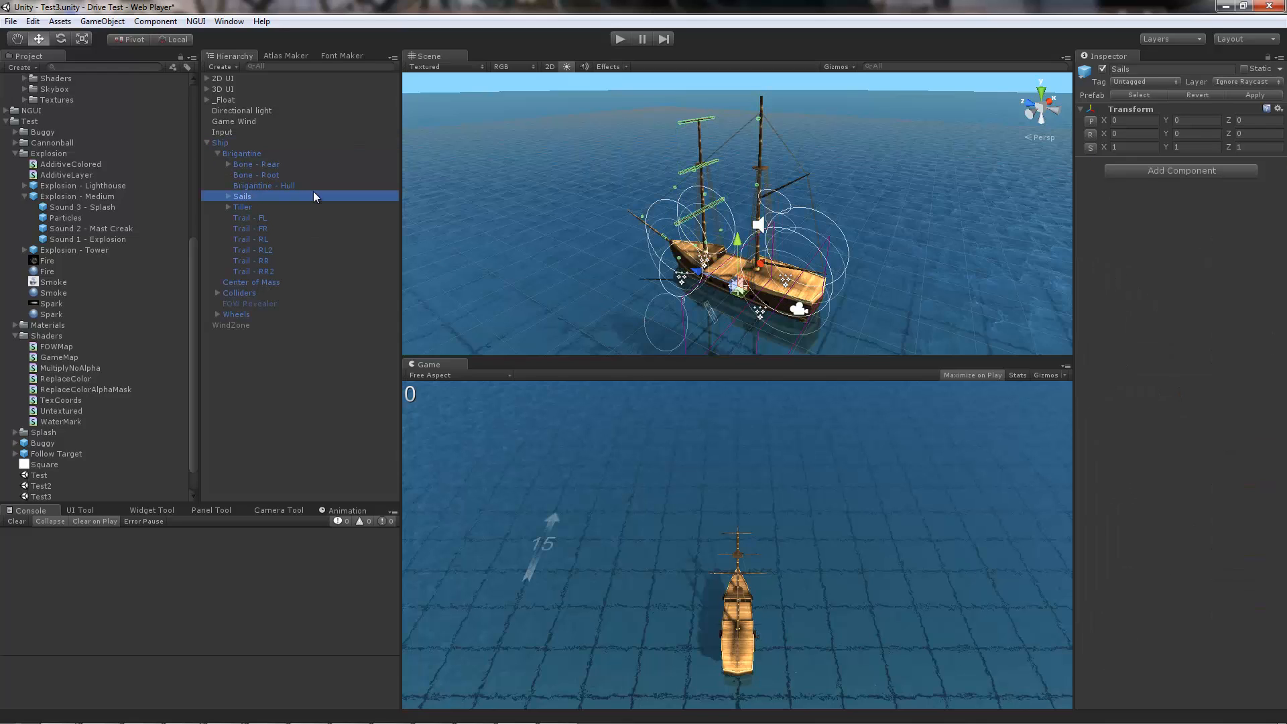
{"action": "left_click", "coordinate": [227, 196]}
{"action": "left_click", "coordinate": [259, 357]}
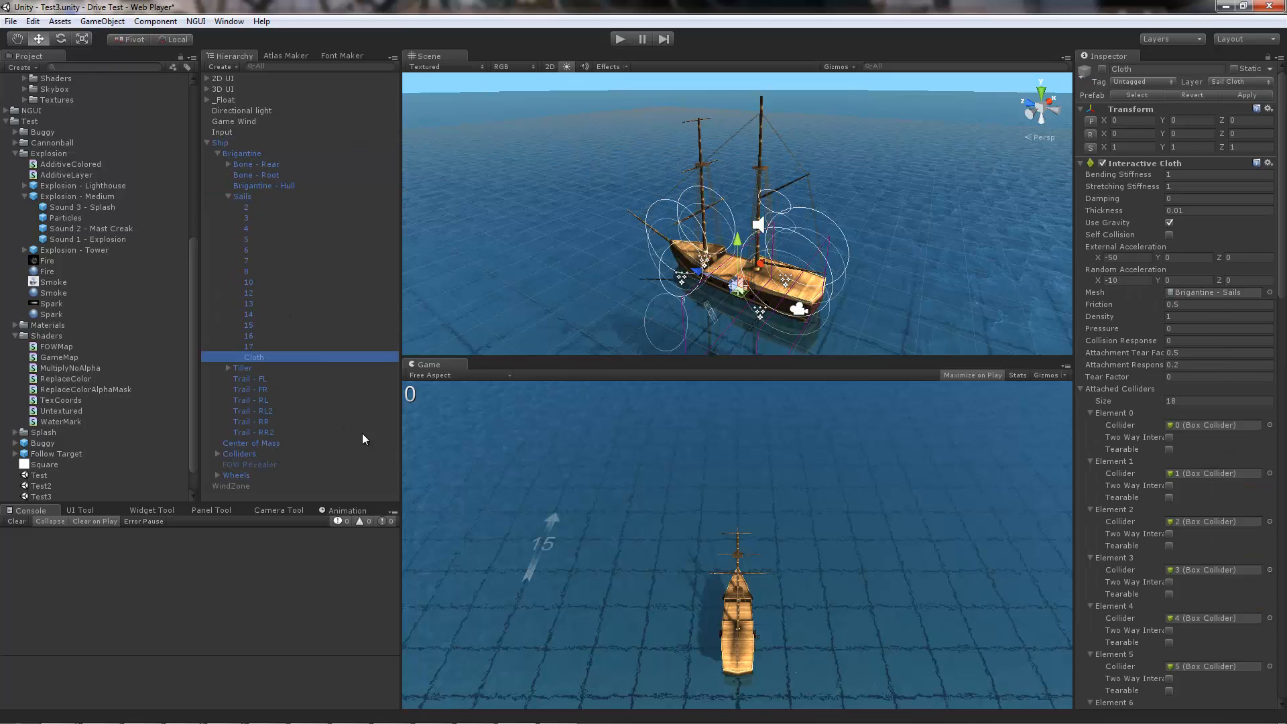
{"action": "key", "text": "alt+shift+a"}
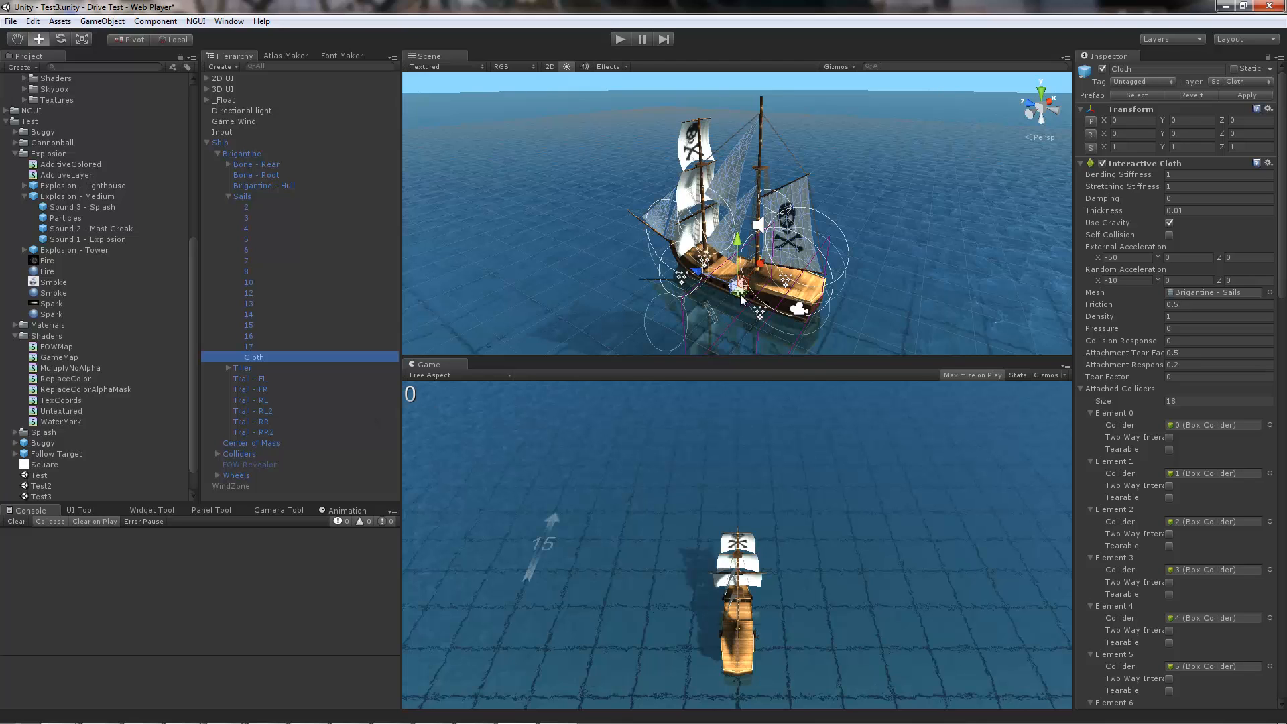
Step: Run the scene in play mode to observe the activated cloth sails, and stop it
{"action": "left_click", "coordinate": [619, 39]}
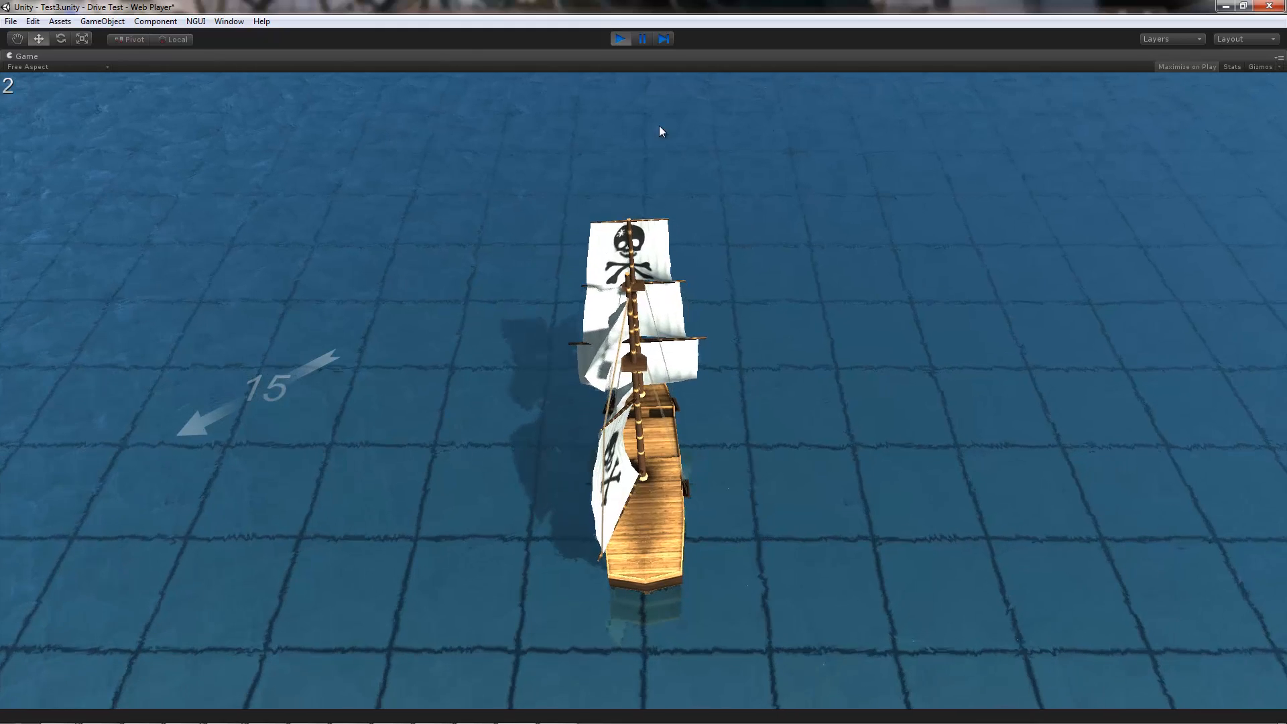
{"action": "left_click", "coordinate": [621, 38]}
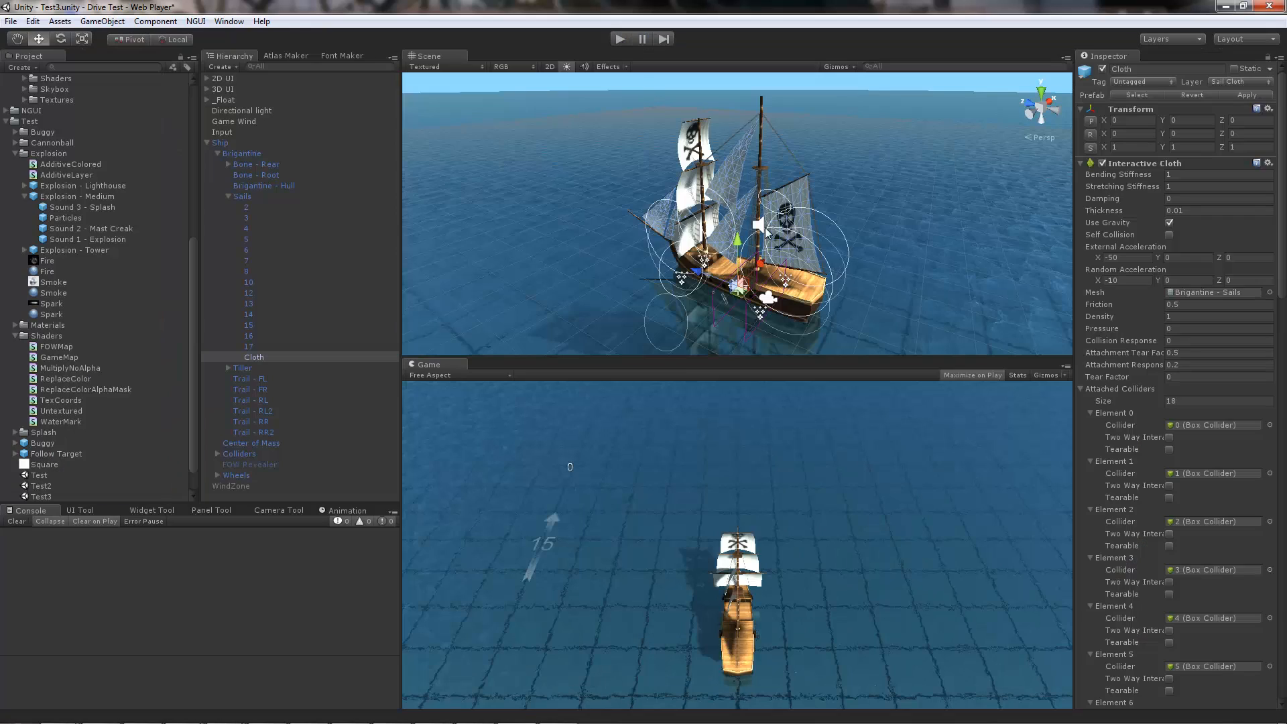
{"action": "left_click", "coordinate": [1247, 94]}
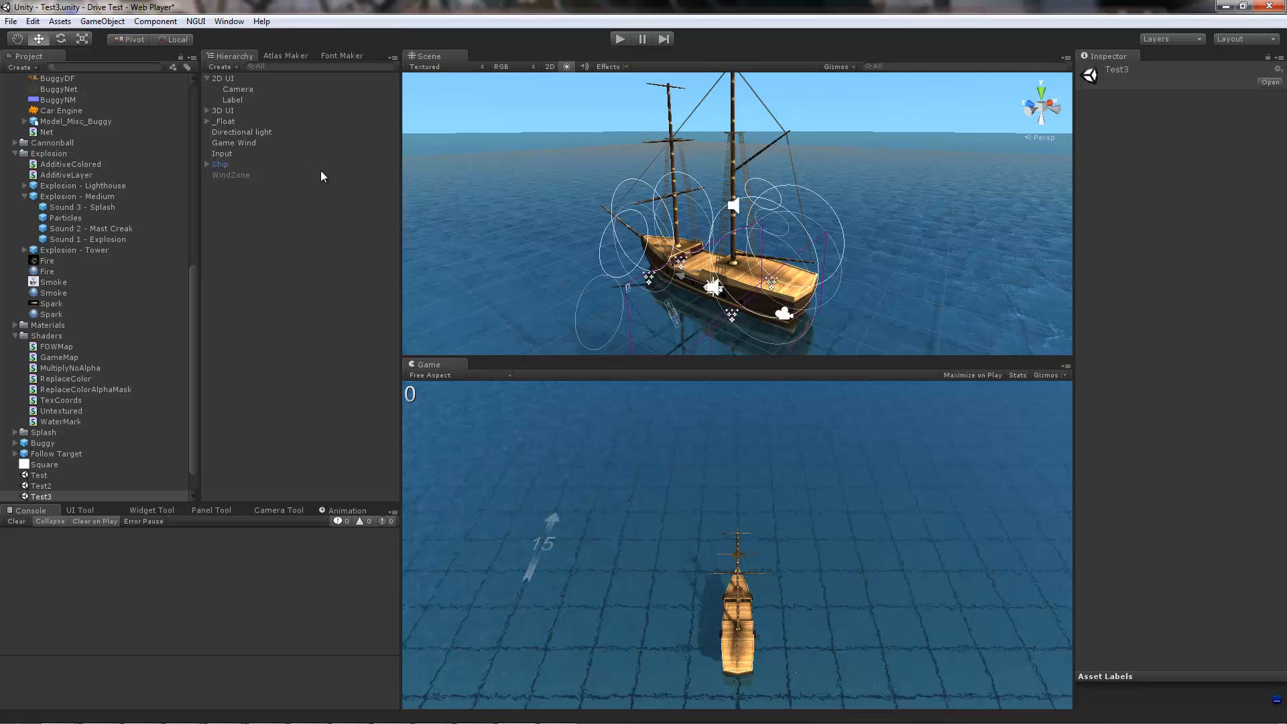
Step: Open the ship's Brigantine and Sails hierarchy again and select Cloth to examine its Interactive Cloth settings and attached colliders
{"action": "left_click", "coordinate": [207, 164]}
{"action": "left_click", "coordinate": [217, 175]}
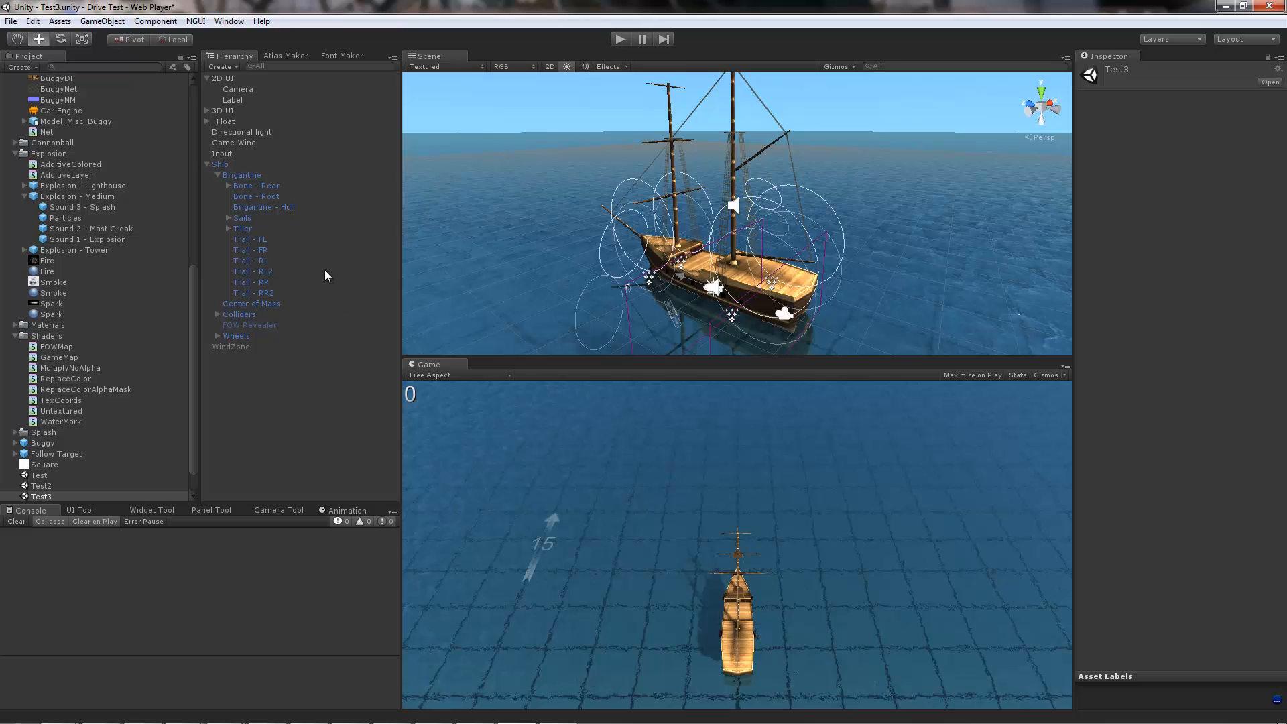
{"action": "left_click", "coordinate": [228, 218]}
{"action": "left_click", "coordinate": [295, 381]}
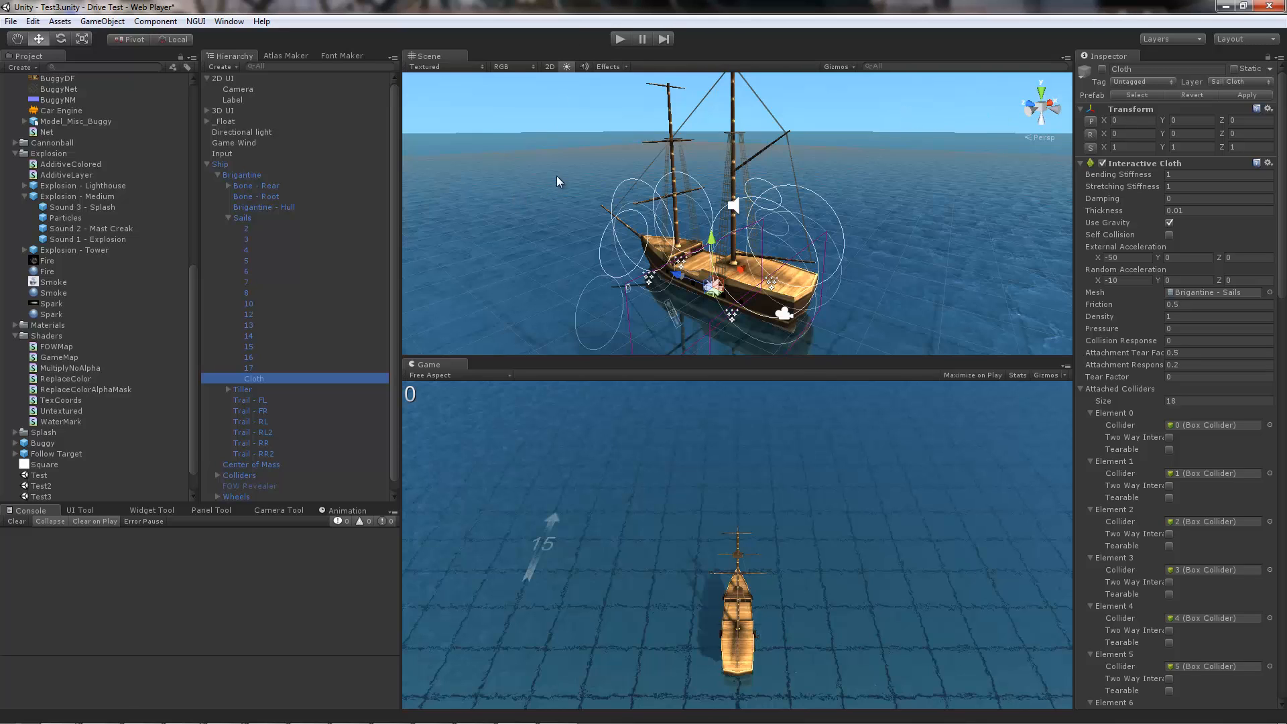
Step: Run the scene and toggle the whole Ship object off and on to observe how the cloth sails react
{"action": "left_click", "coordinate": [620, 39]}
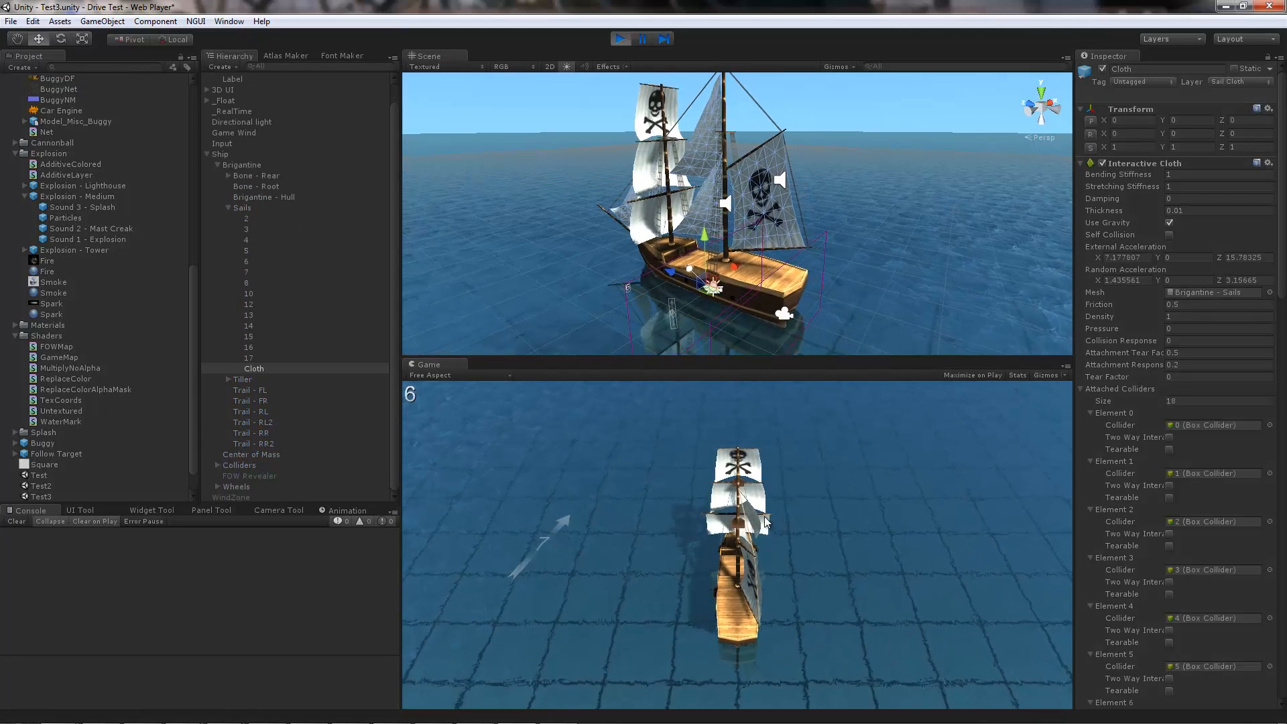
{"action": "left_click", "coordinate": [231, 157]}
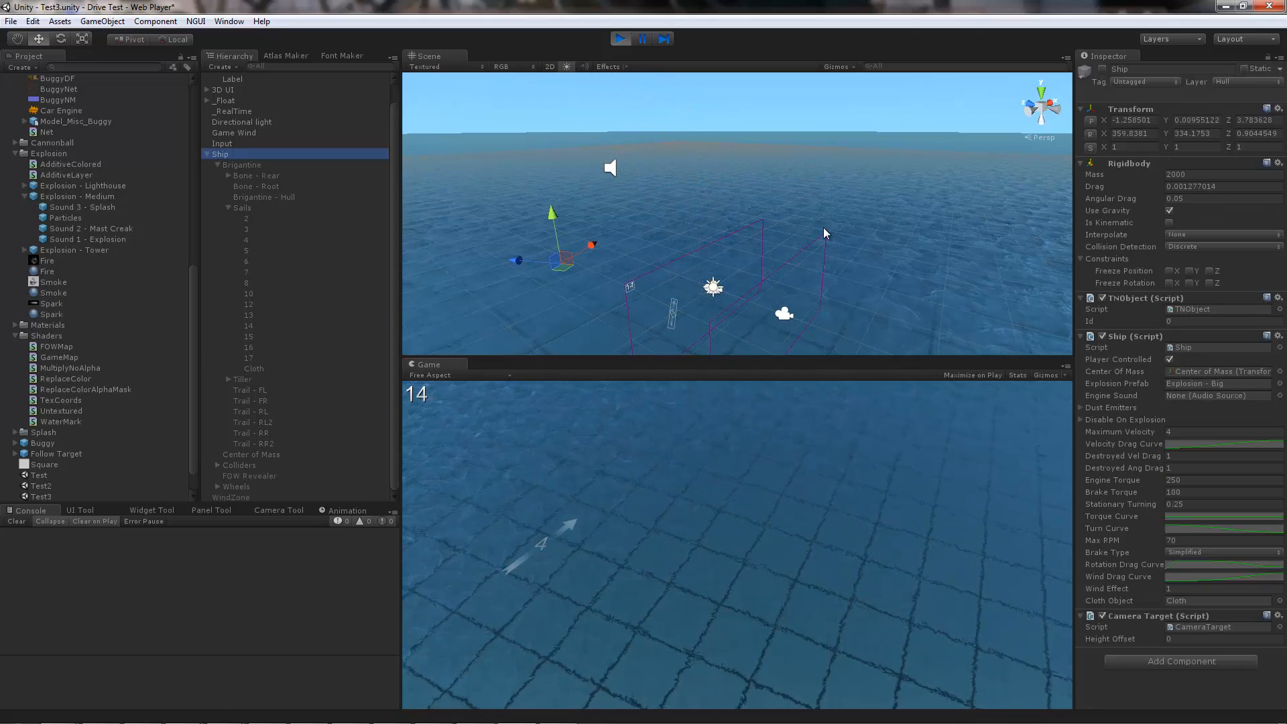
{"action": "key", "text": "alt"}
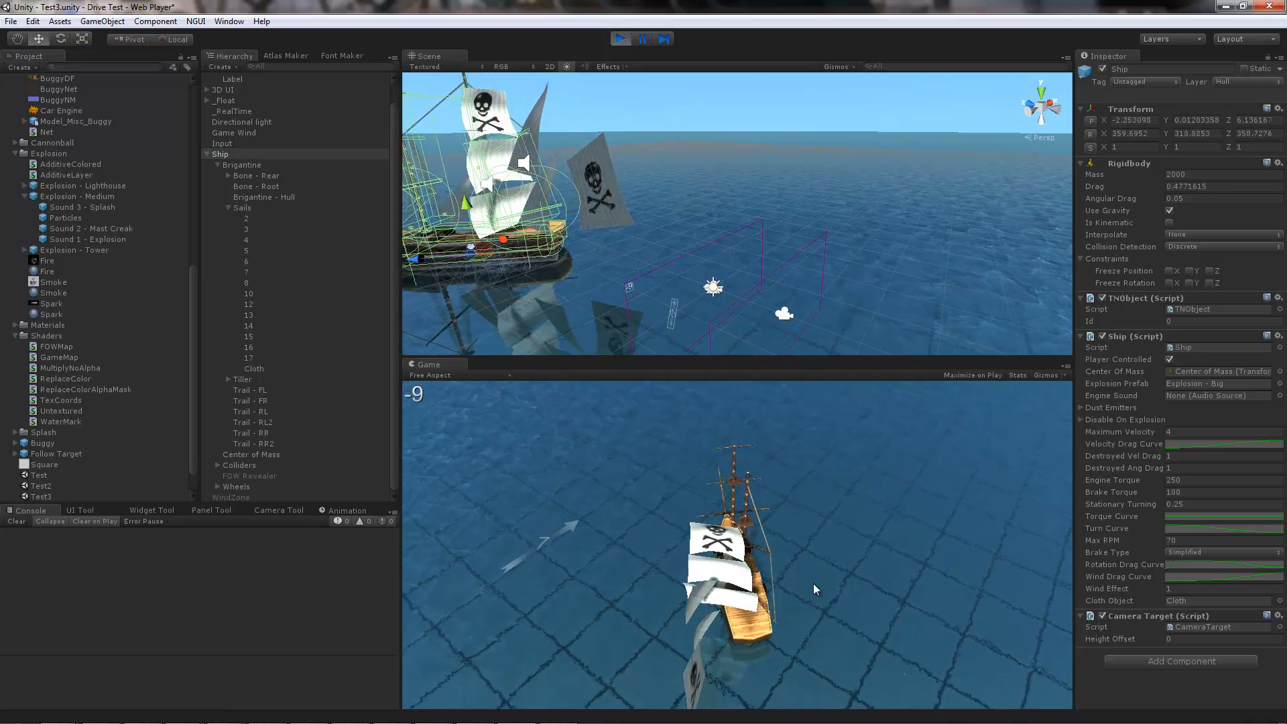
Step: Select Cloth, toggle its Interactive Cloth component off and on twice while sailing to observe the sails, and stop play mode
{"action": "left_click", "coordinate": [258, 369]}
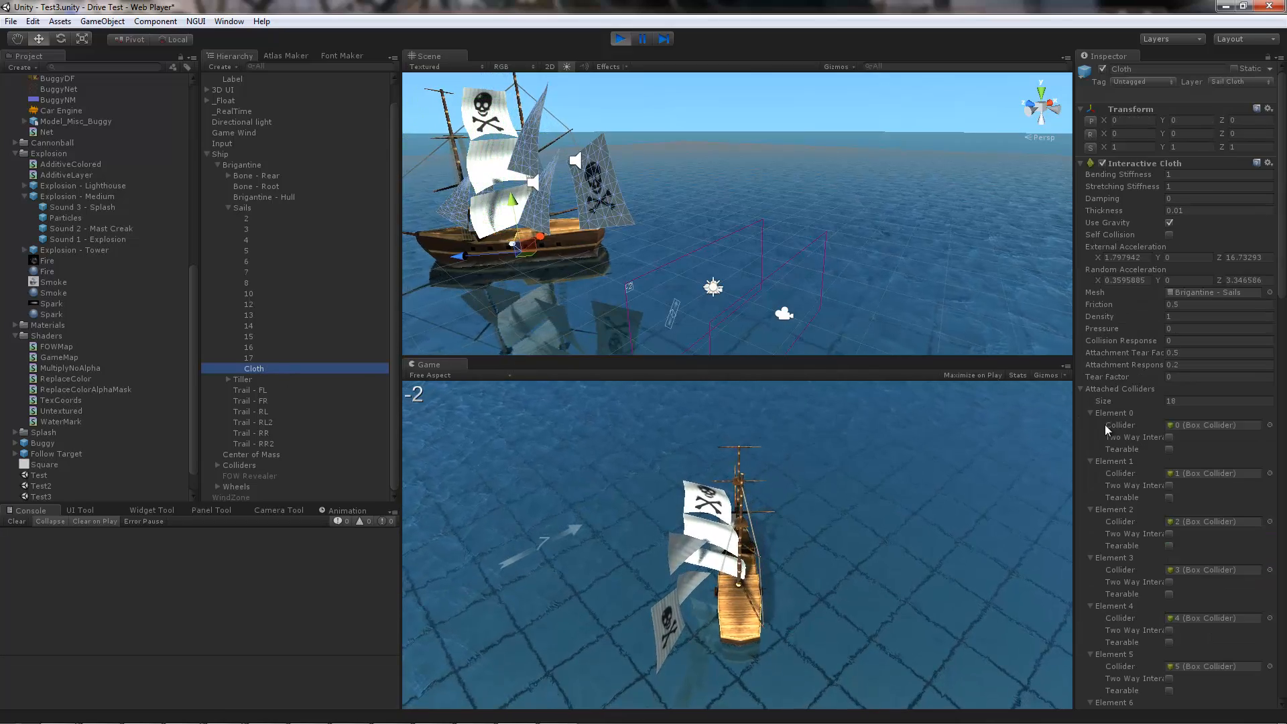
{"action": "left_click", "coordinate": [1103, 165]}
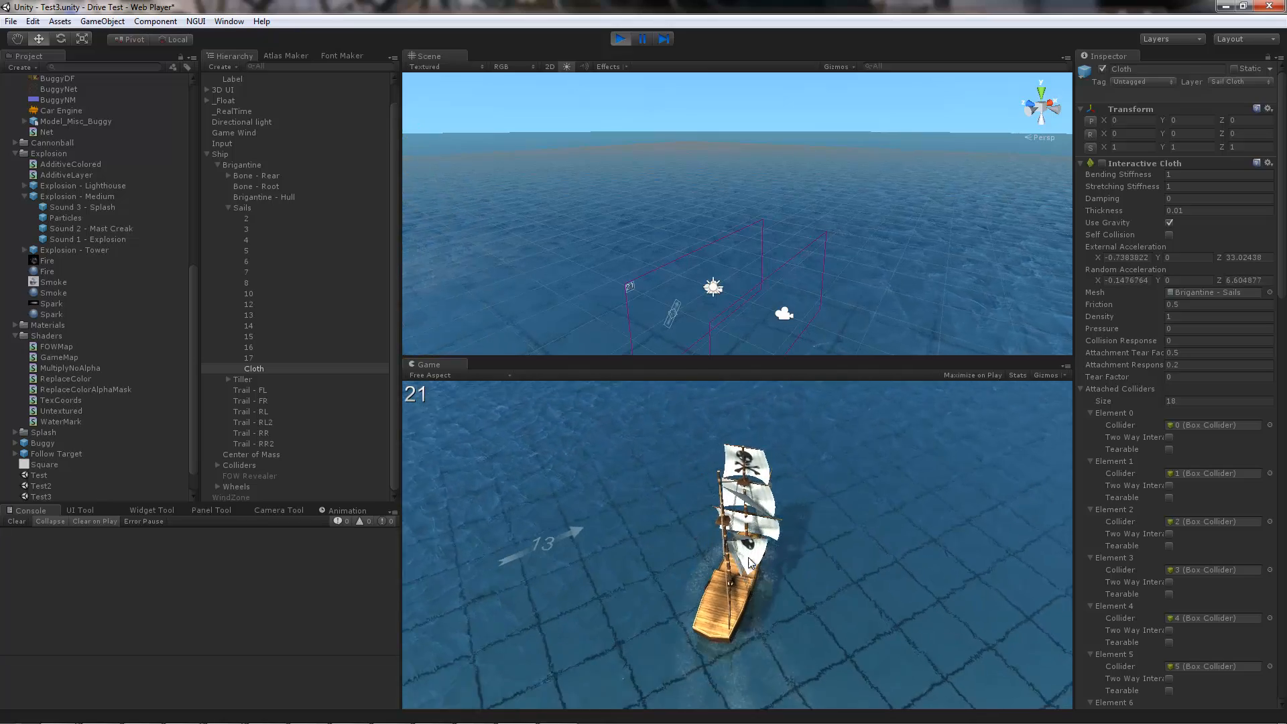
{"action": "left_click", "coordinate": [1103, 164]}
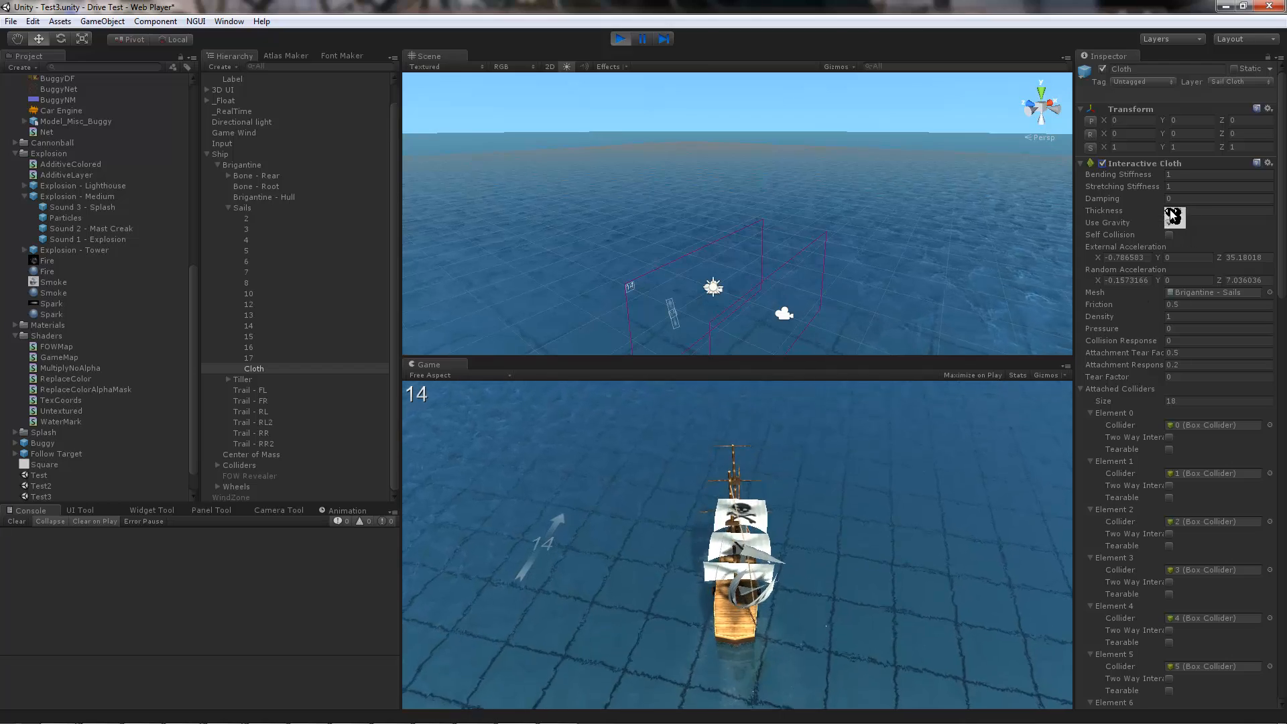
{"action": "left_click", "coordinate": [1103, 162]}
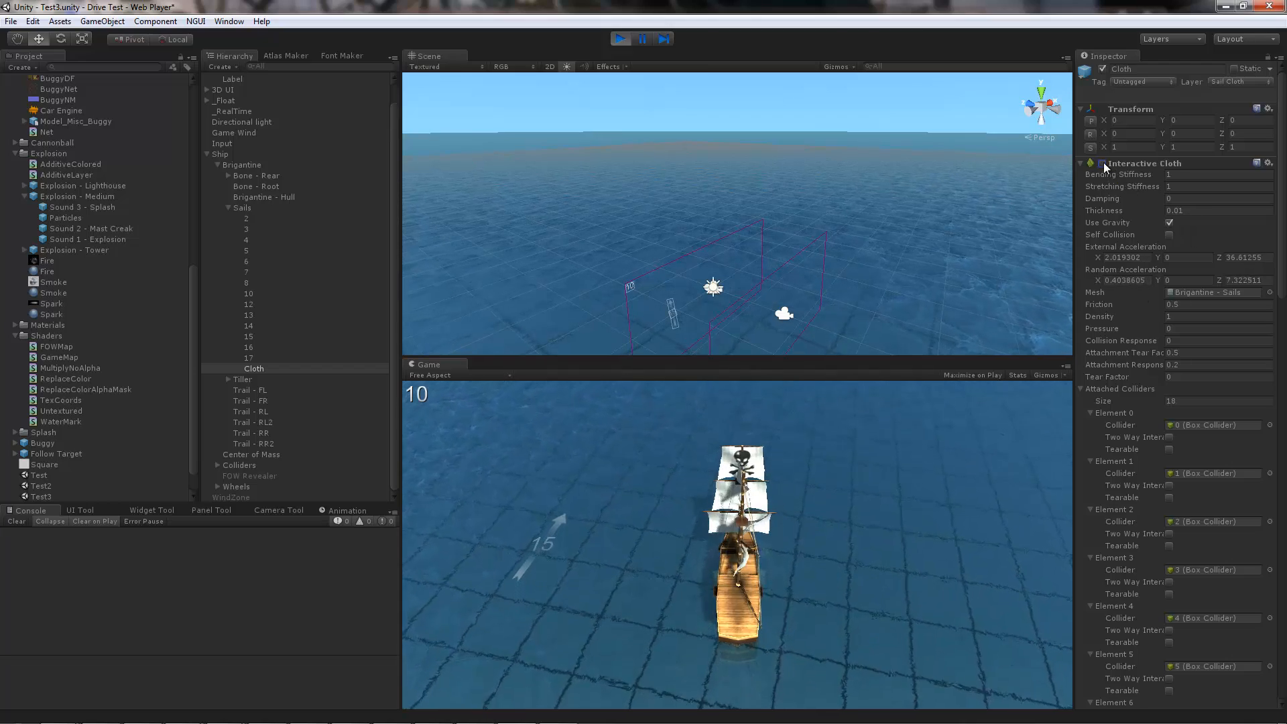
{"action": "left_click", "coordinate": [1103, 163]}
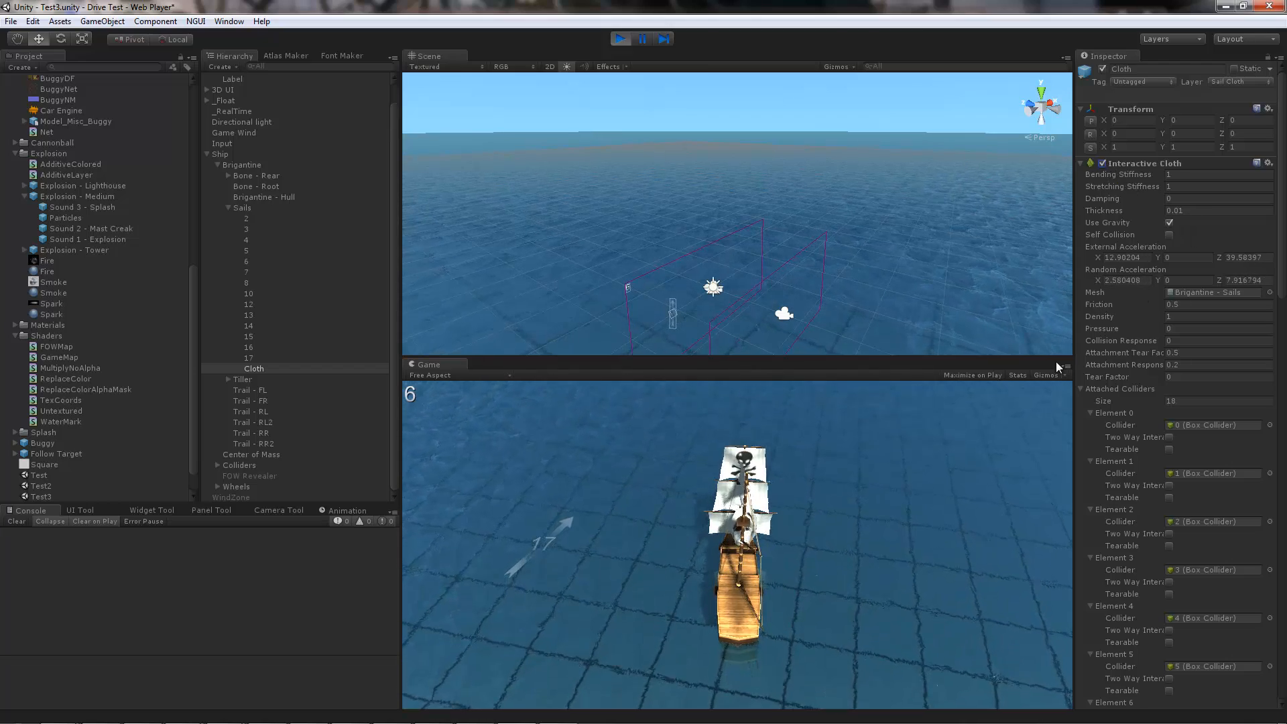
{"action": "left_click", "coordinate": [623, 39]}
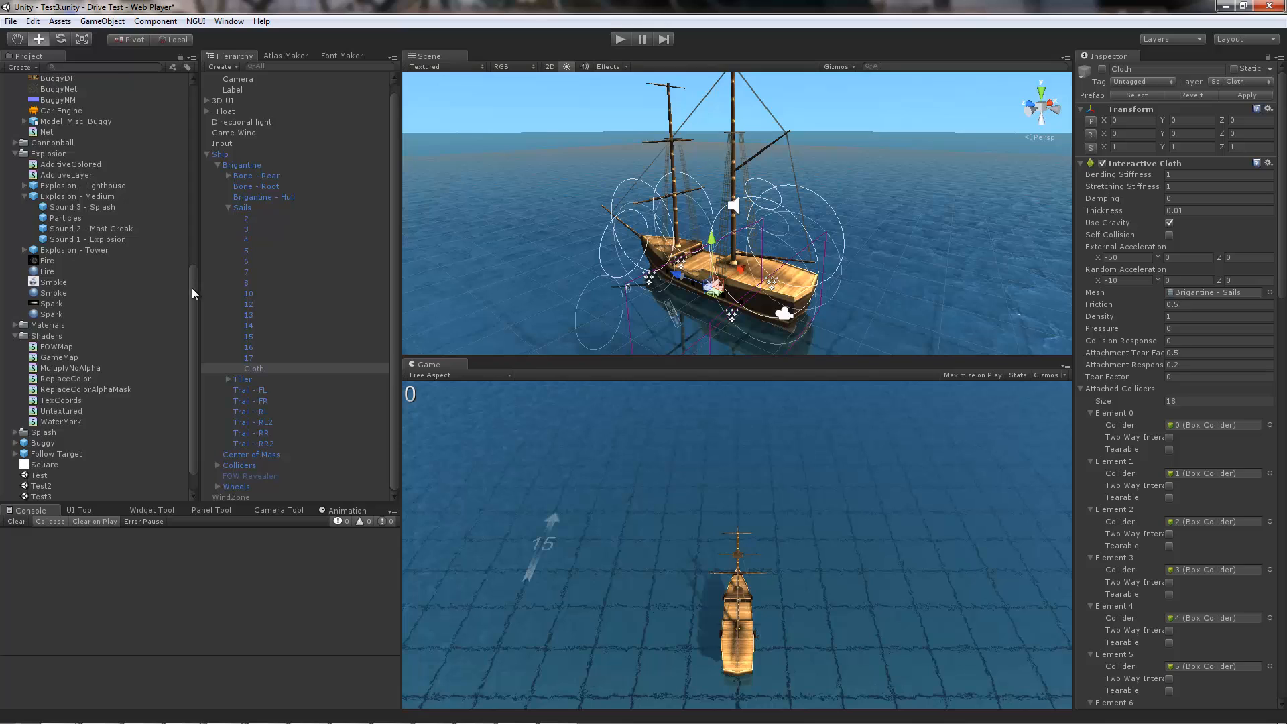
Step: Collapse the Ship hierarchy and select the WindZone object to view its Wind Zone settings
{"action": "scroll", "coordinate": [176, 402], "scroll_direction": "down", "scroll_amount": 1}
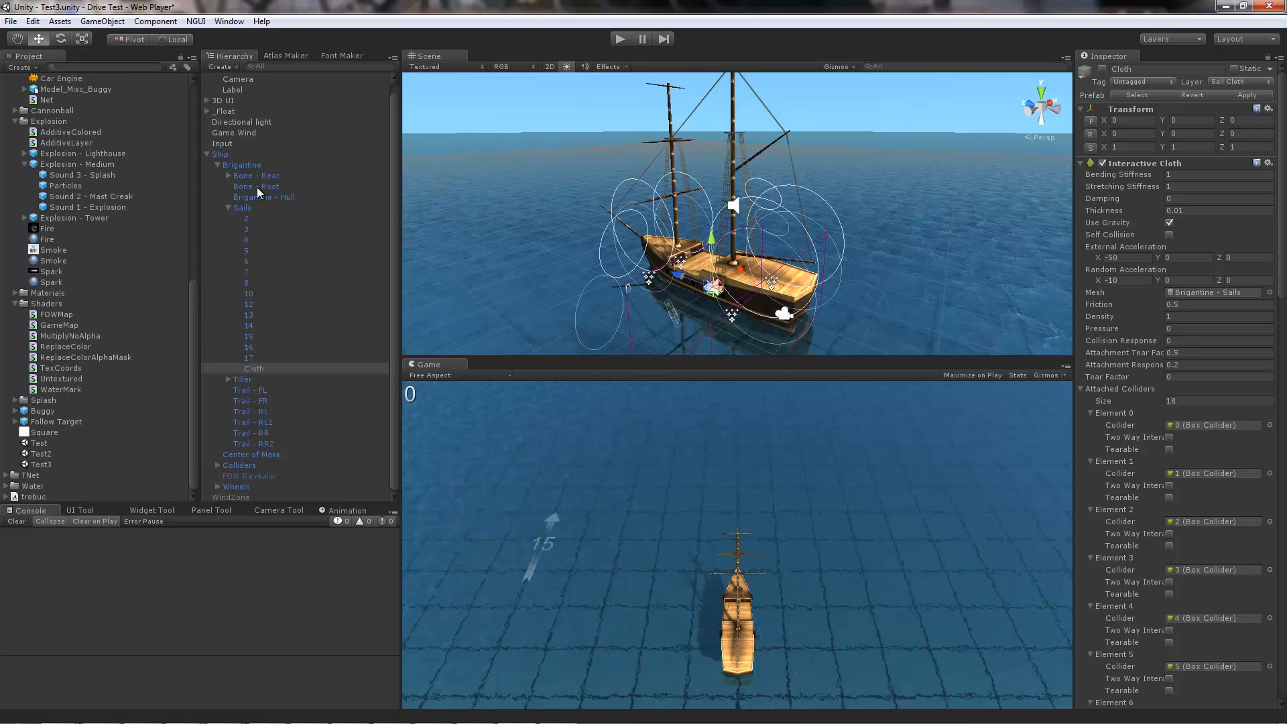
{"action": "left_click", "coordinate": [208, 154]}
{"action": "left_click", "coordinate": [231, 175]}
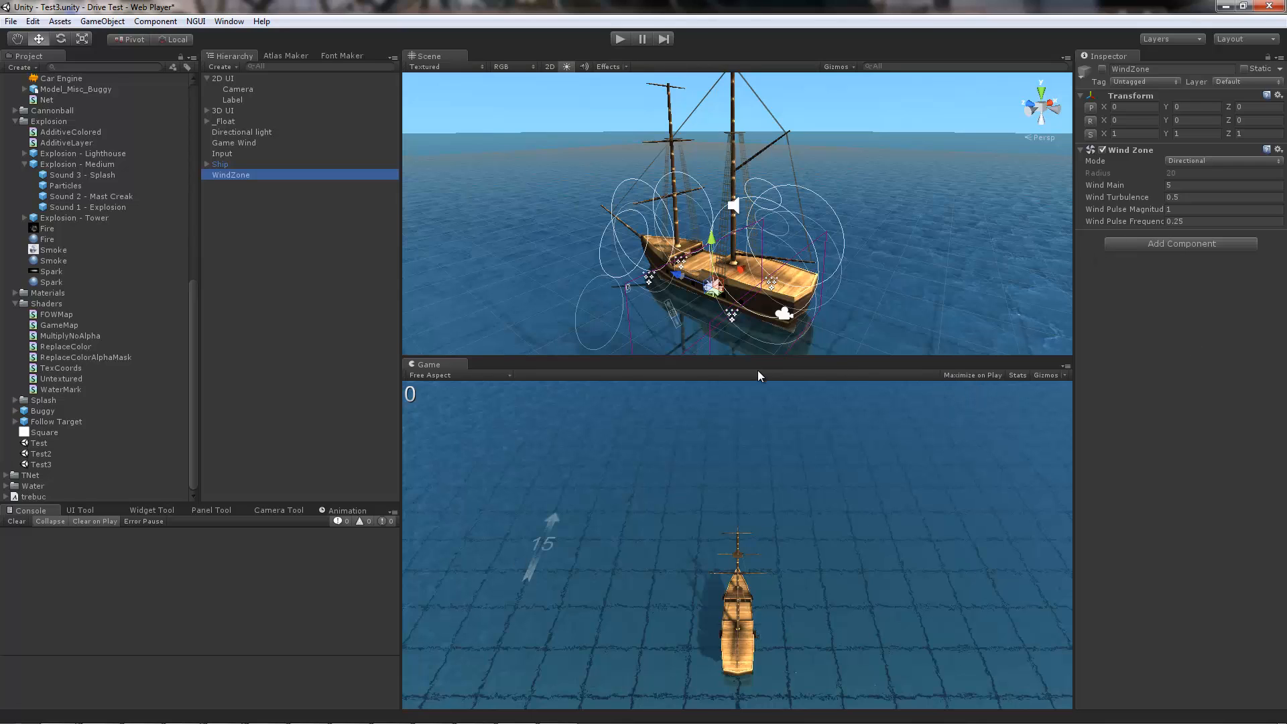
Step: Switch to Visual Studio, try adding WindZone on a new line at the end of GaffSail.cs's Start method, and undo it
{"action": "key", "text": "alt+Tab"}
{"action": "key", "text": "Return"}
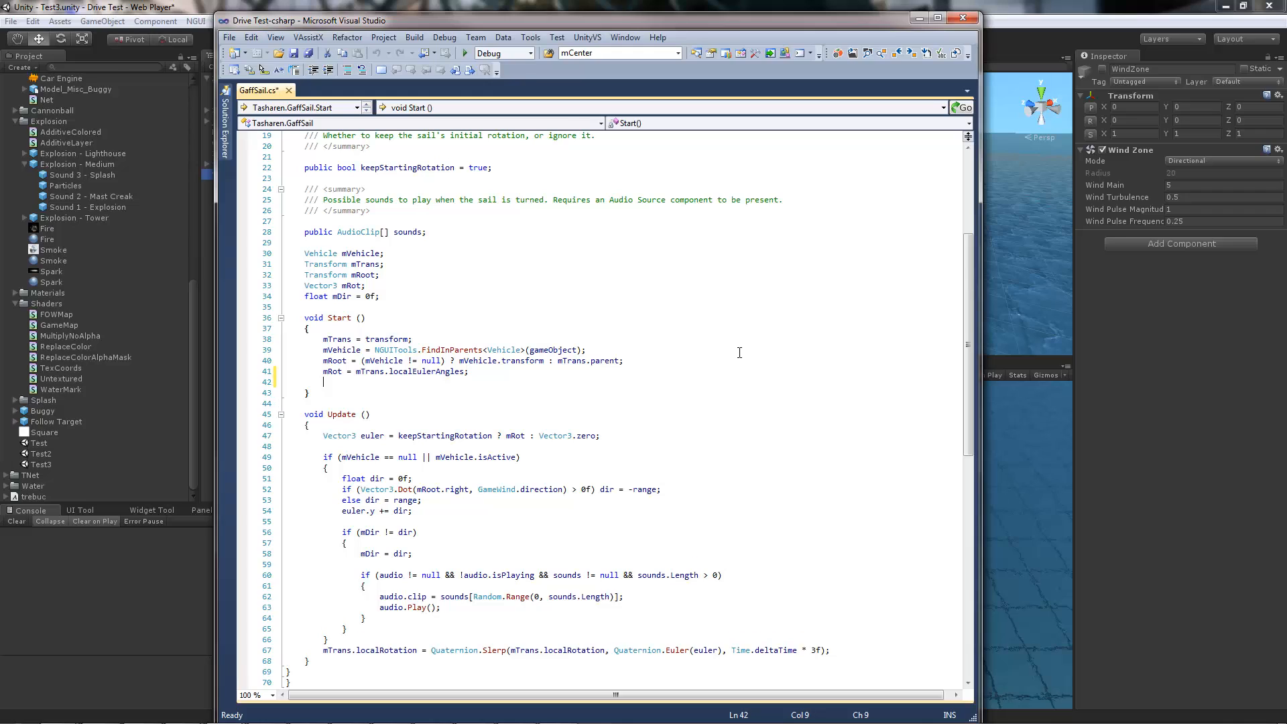
{"action": "type", "text": "WindZone"}
{"action": "key", "text": "ctrl+z"}
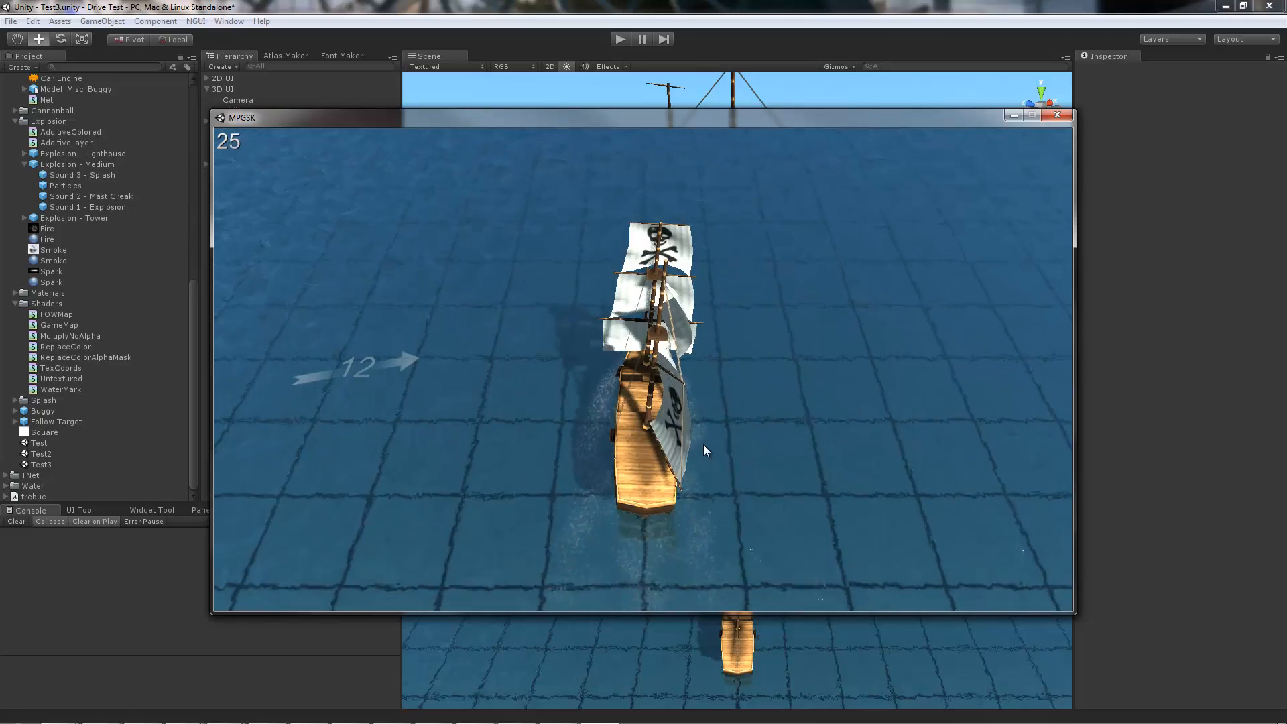
Step: Steer the ship alternately right and left in the standalone MPGSK build to observe the sails in changing wind, and close the build
{"action": "key", "text": "d"}
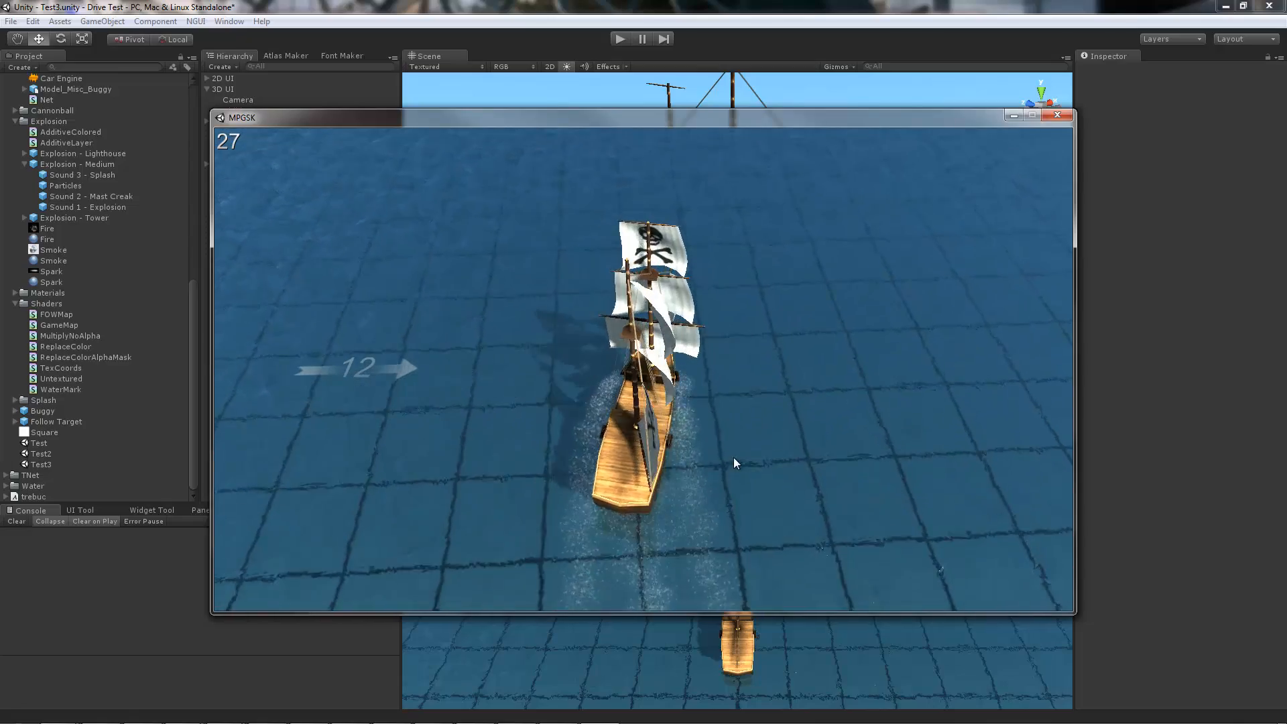
{"action": "key", "text": "d"}
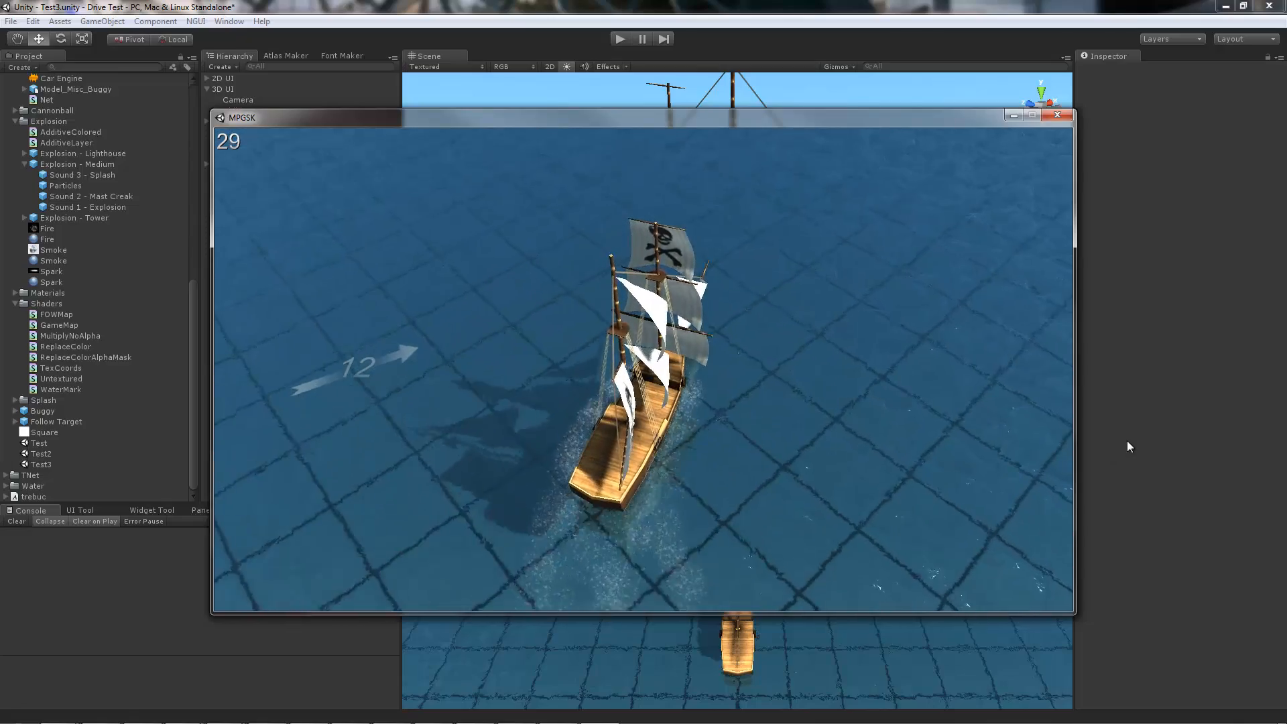
{"action": "key", "text": "a"}
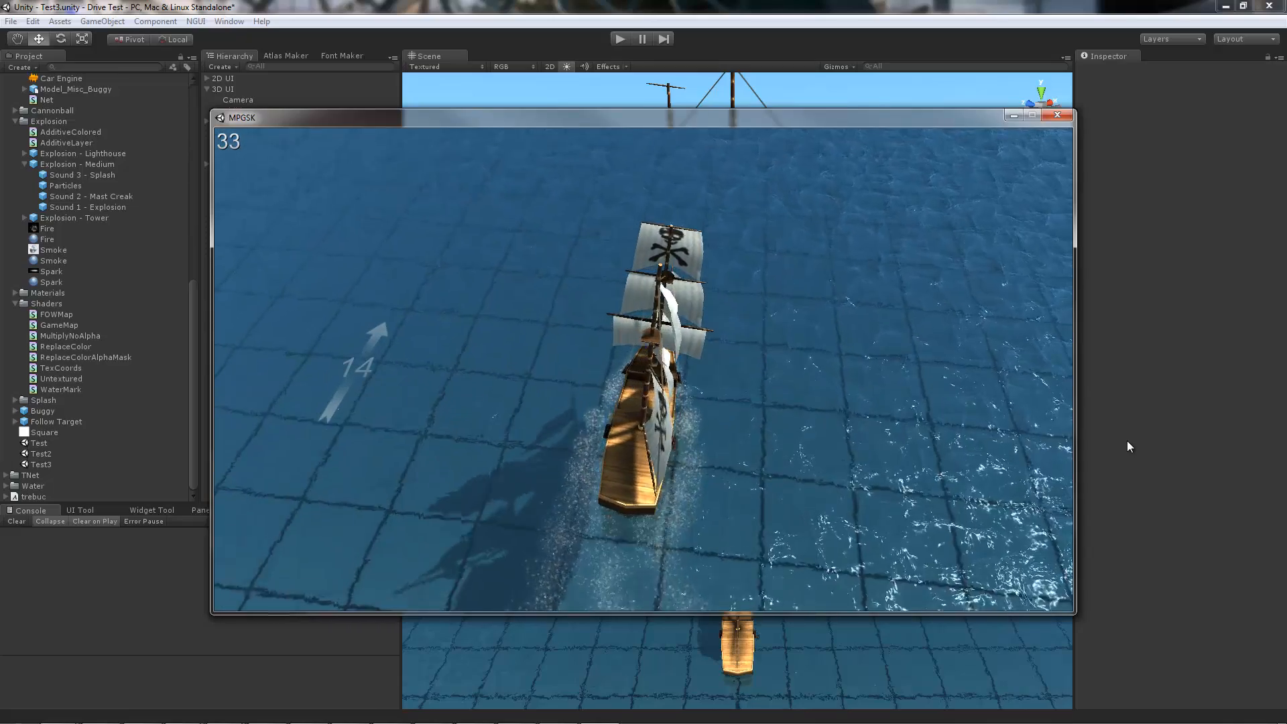
{"action": "key", "text": "a"}
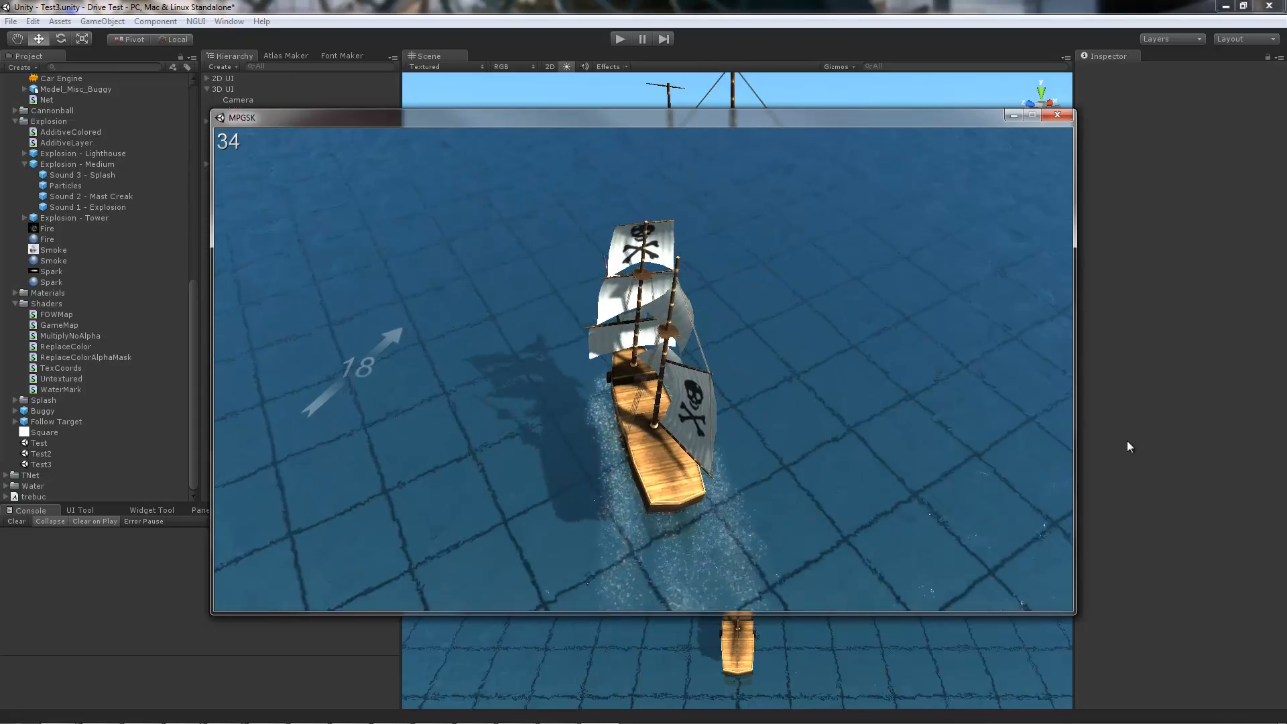
{"action": "key", "text": "d"}
{"action": "key", "text": "a"}
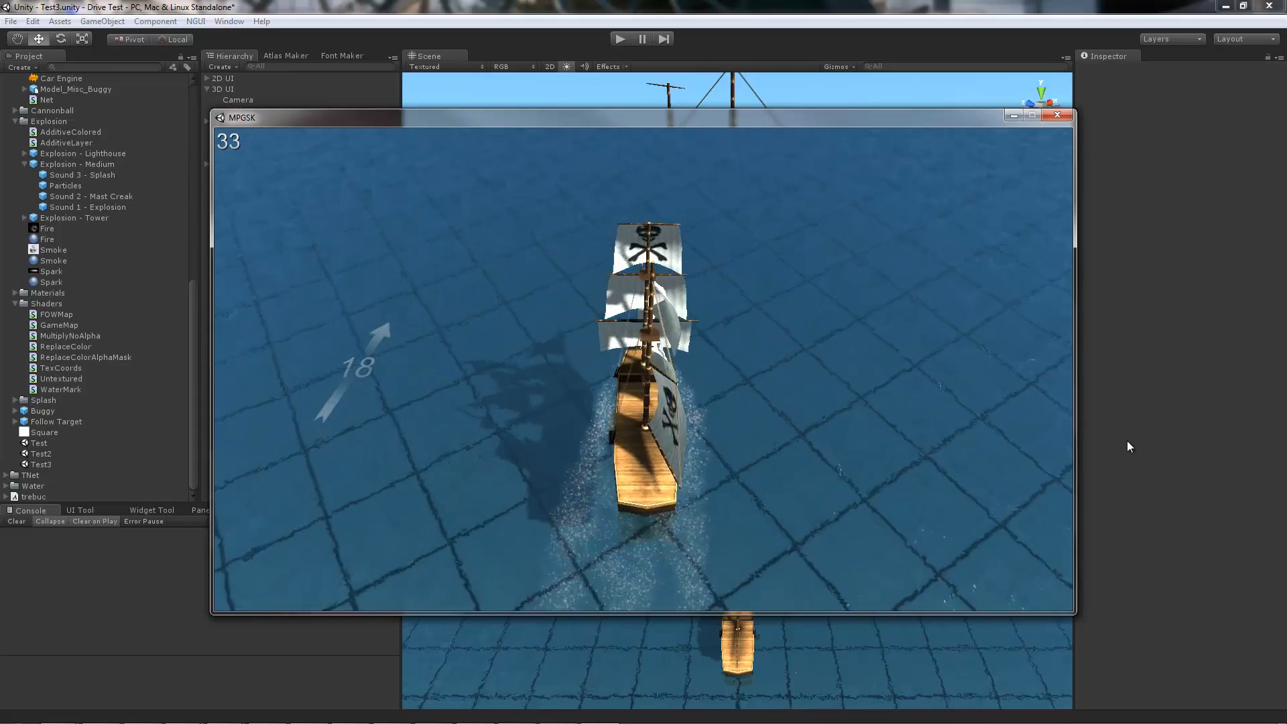
{"action": "key", "text": "a"}
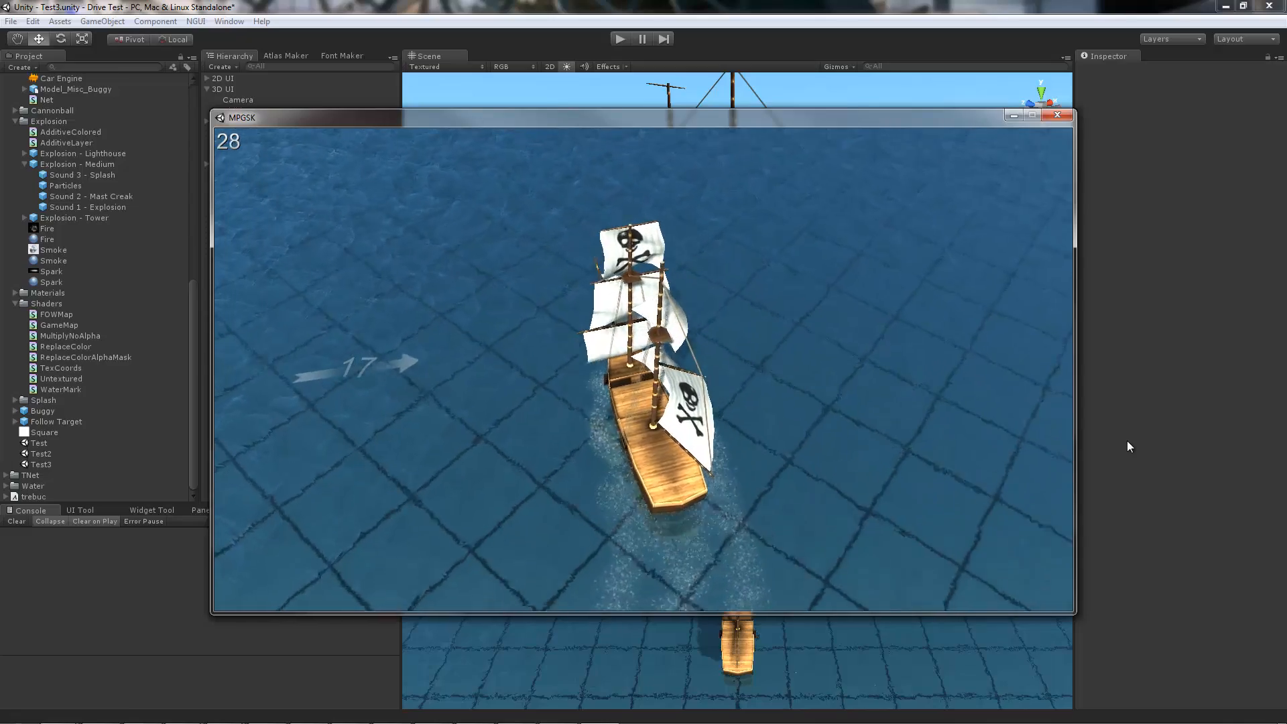
{"action": "key", "text": "d"}
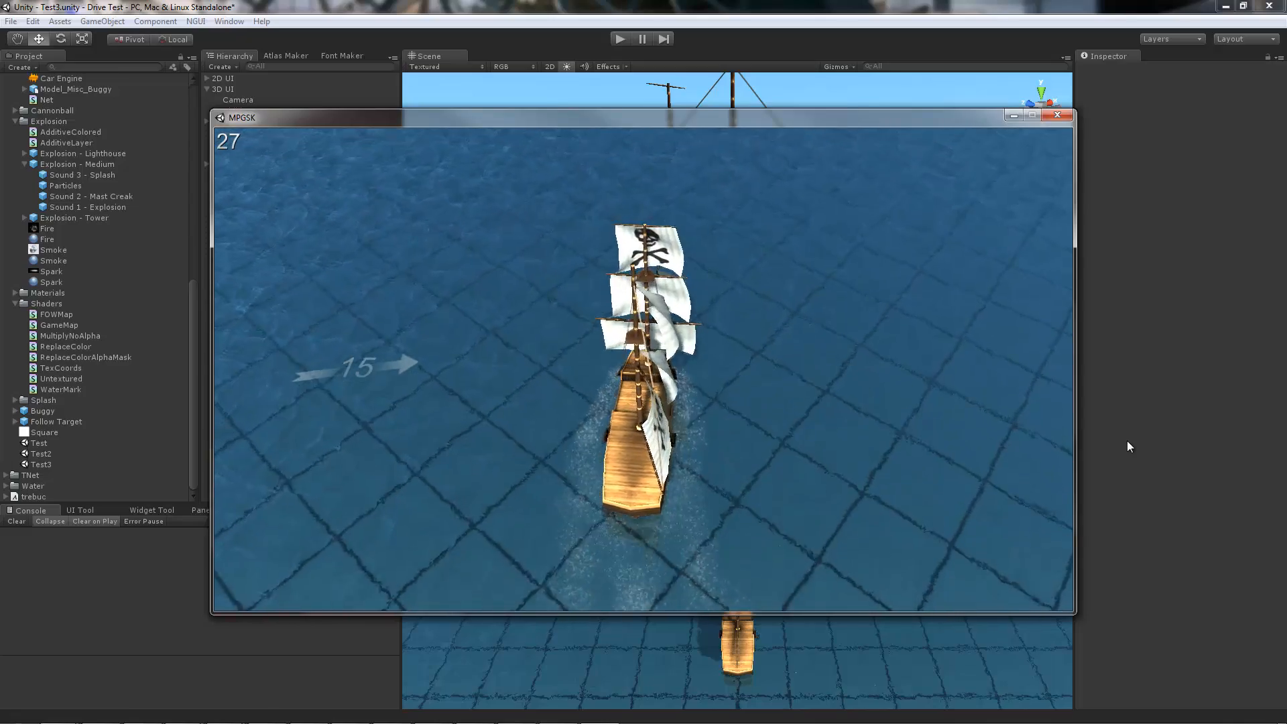
{"action": "key", "text": "a"}
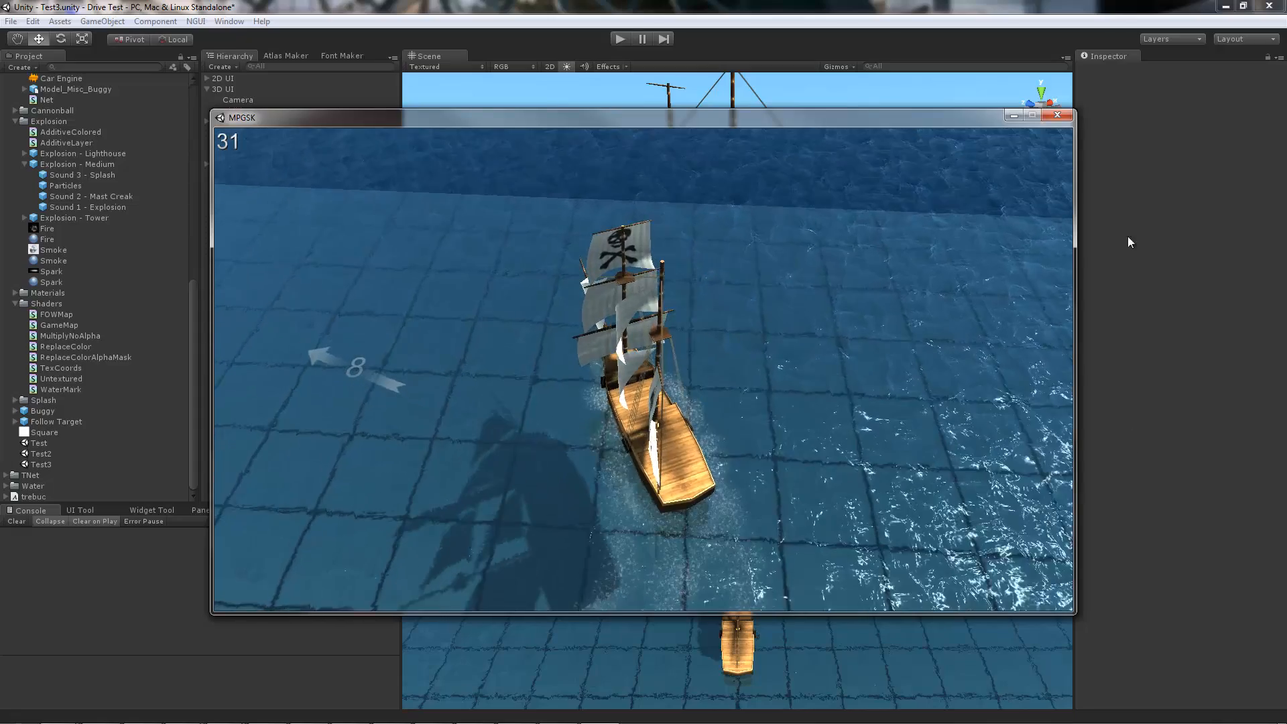
{"action": "left_click", "coordinate": [1065, 116]}
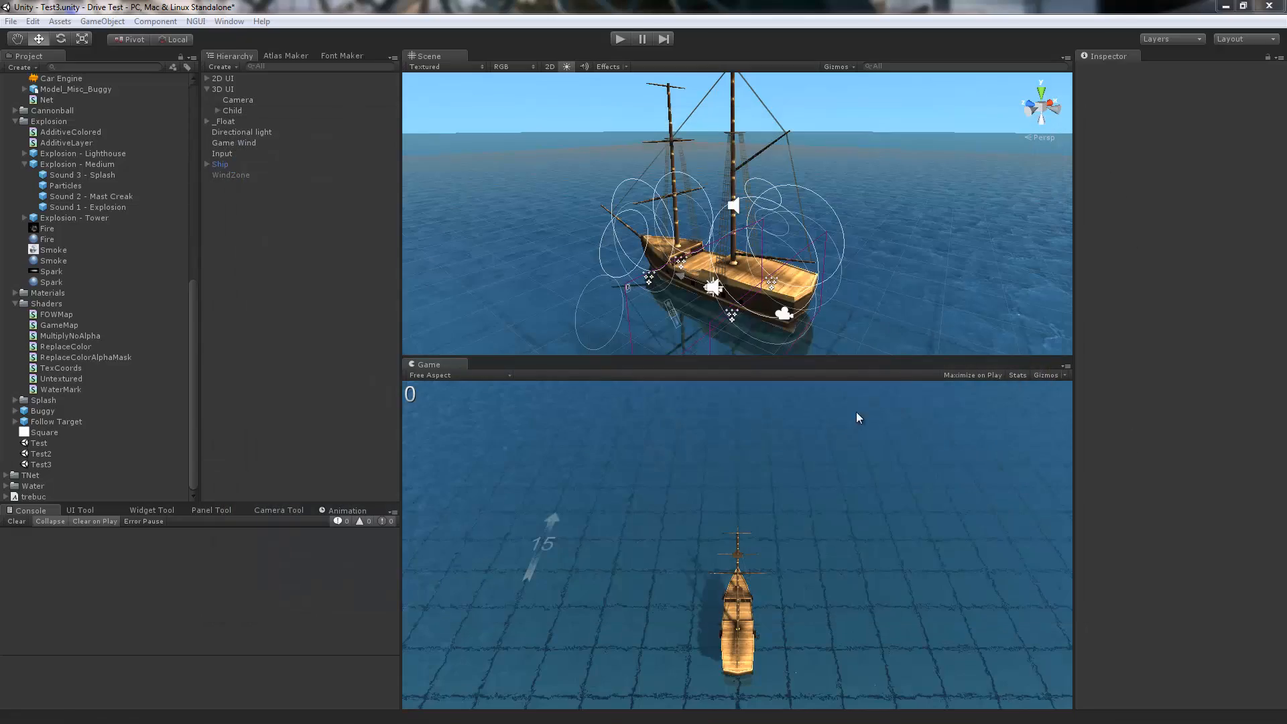